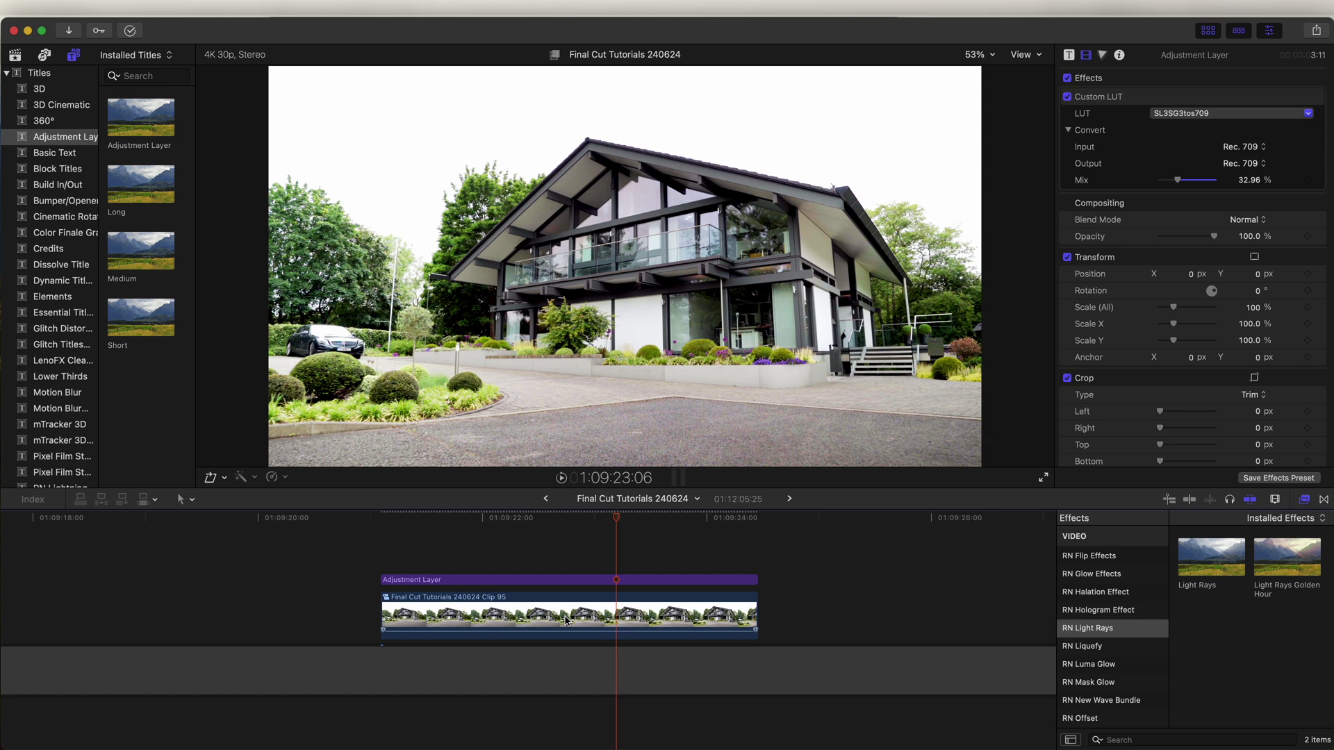
- Stack a duplicate of Clip 95 directly above the original and select the upper copy
left_click_drag(563, 618, 571, 551)
left_click(556, 577)
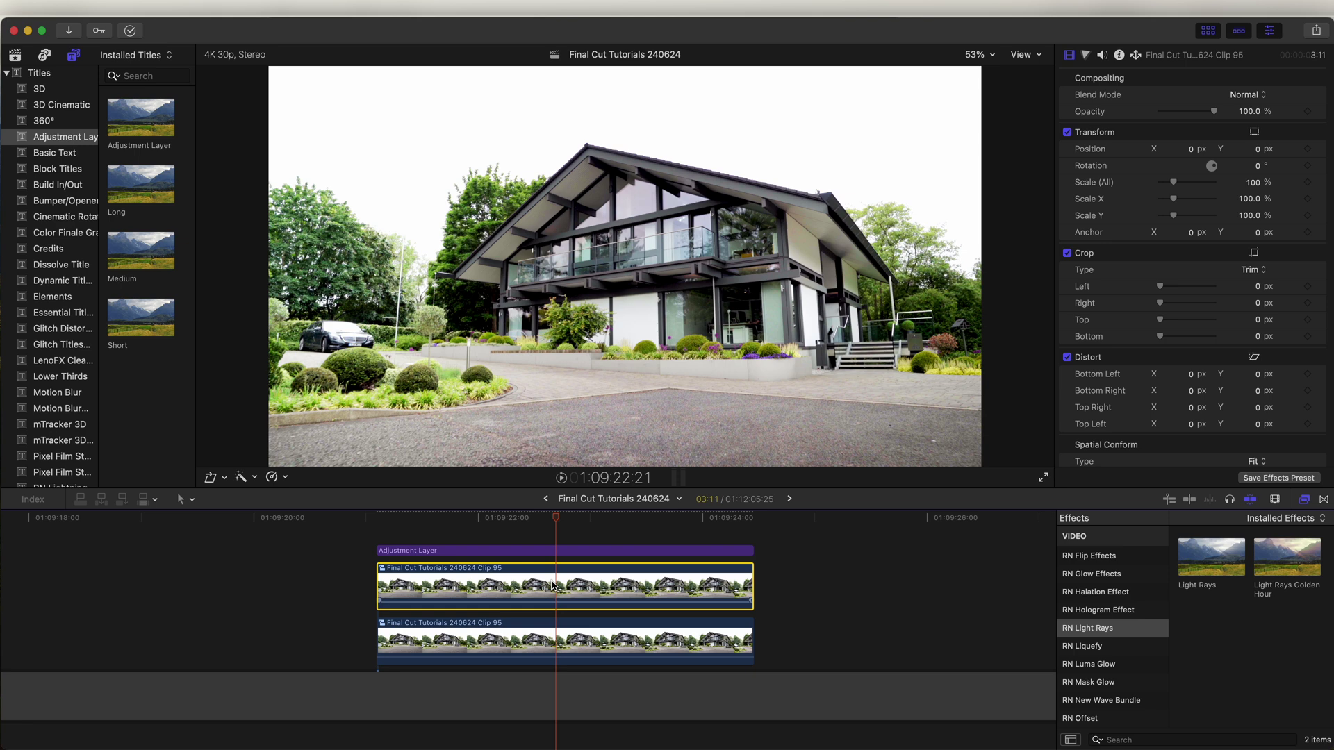
- Apply a Luma Keyer from Masks and Keying to the upper Clip 95, raising its black point to mid-grey
left_click(1305, 502)
left_click(1305, 502)
scroll(1101, 589, "up", 3)
scroll(1101, 589, "up", 5)
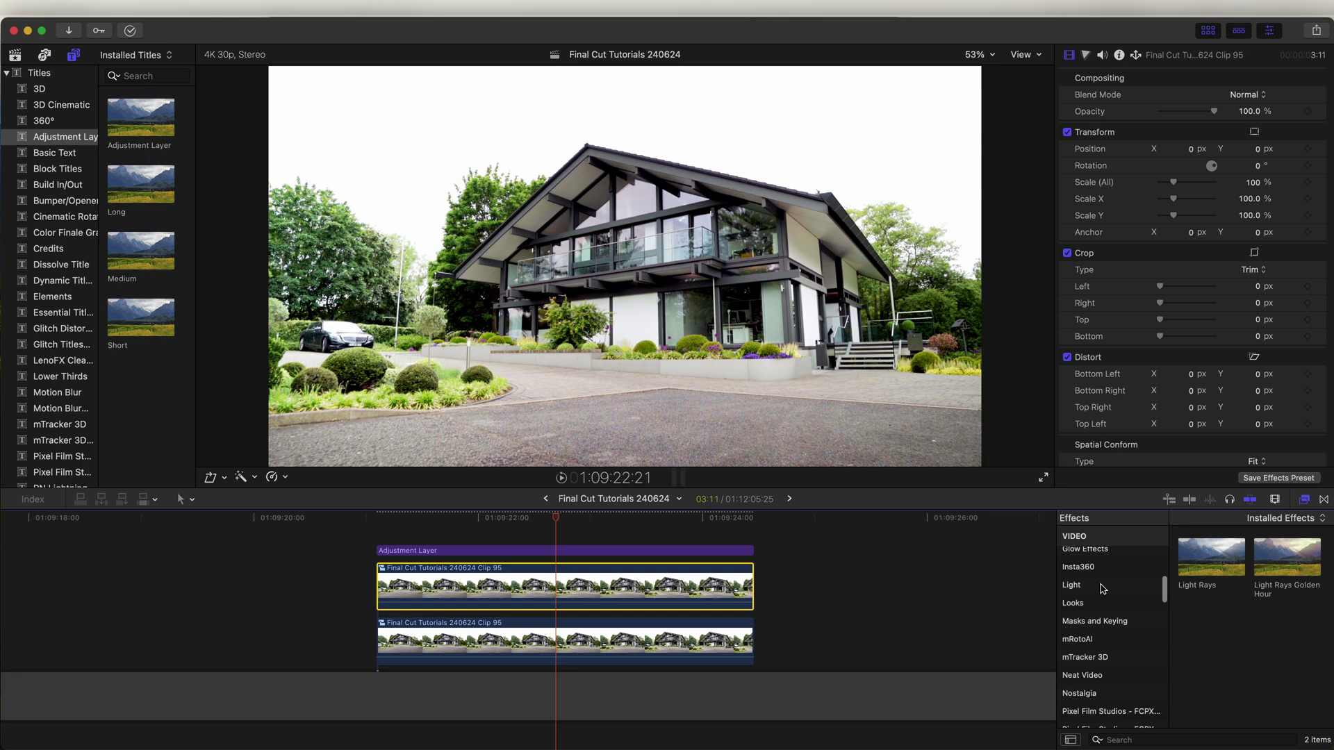
left_click(1100, 624)
left_click_drag(1286, 629, 549, 589)
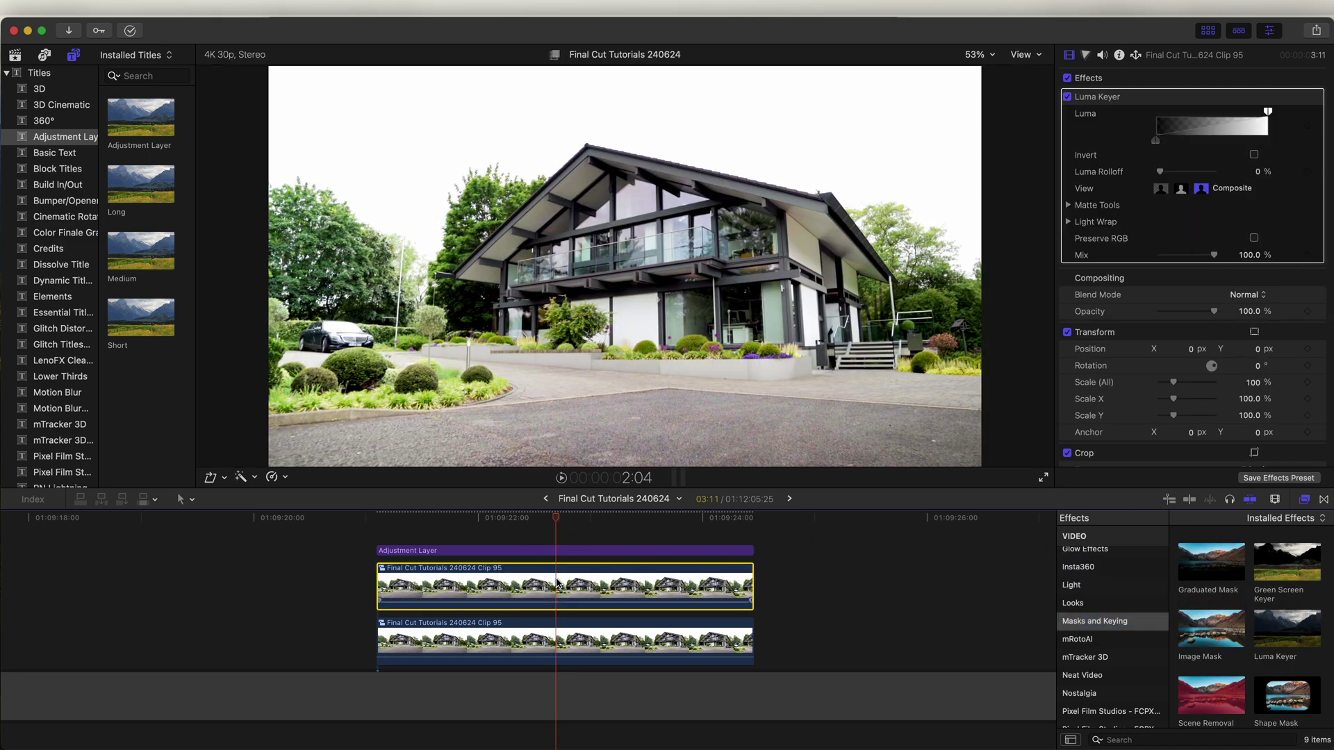
left_click_drag(1156, 144, 1217, 142)
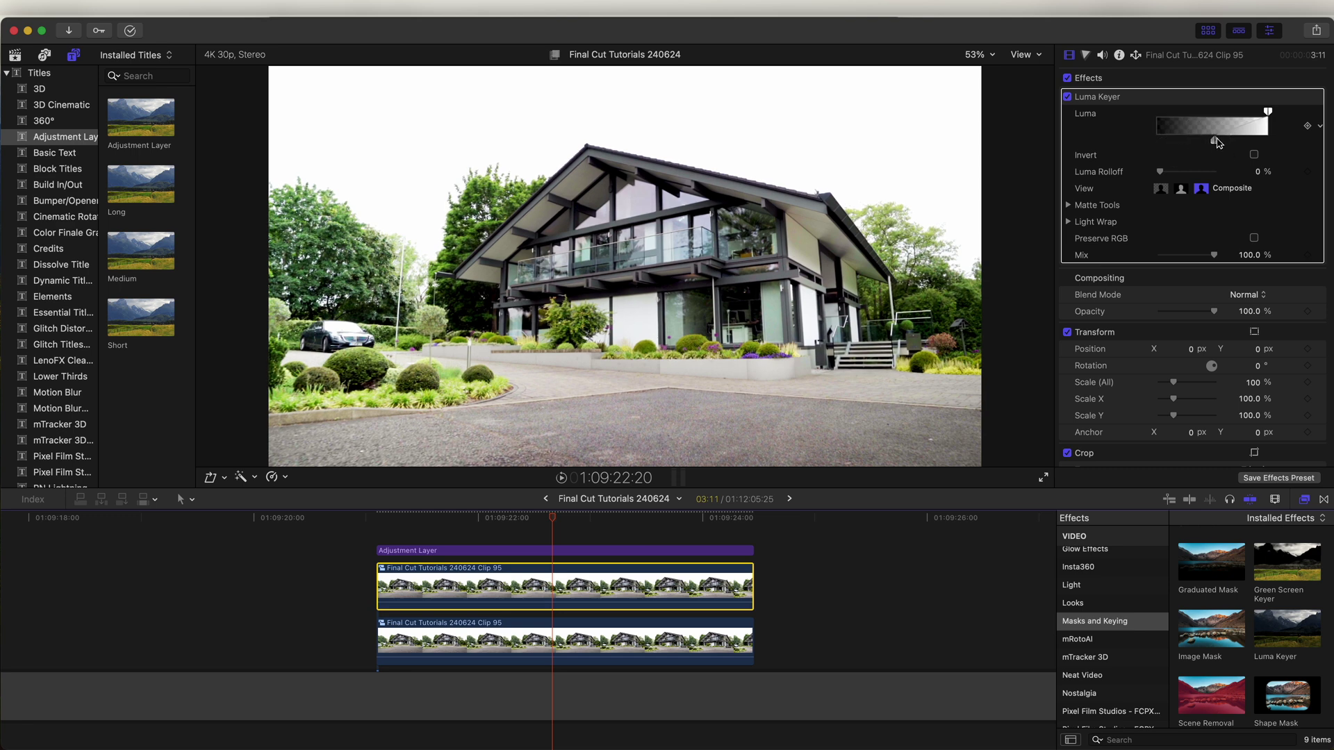
scroll(1105, 560, "up", 10)
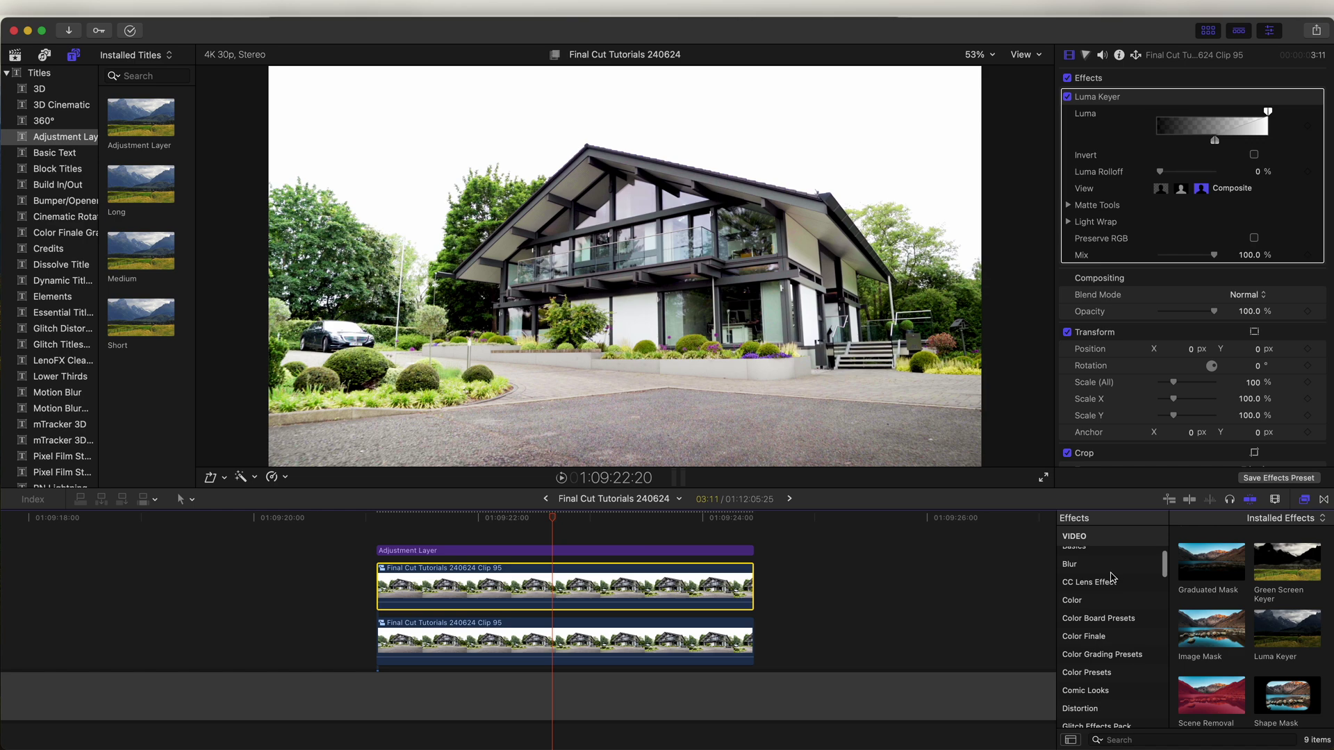
- Add a Variable-look Zoom blur to the keyed clip, centred at the upper left (-0.57, 0.36)
left_click(1079, 613)
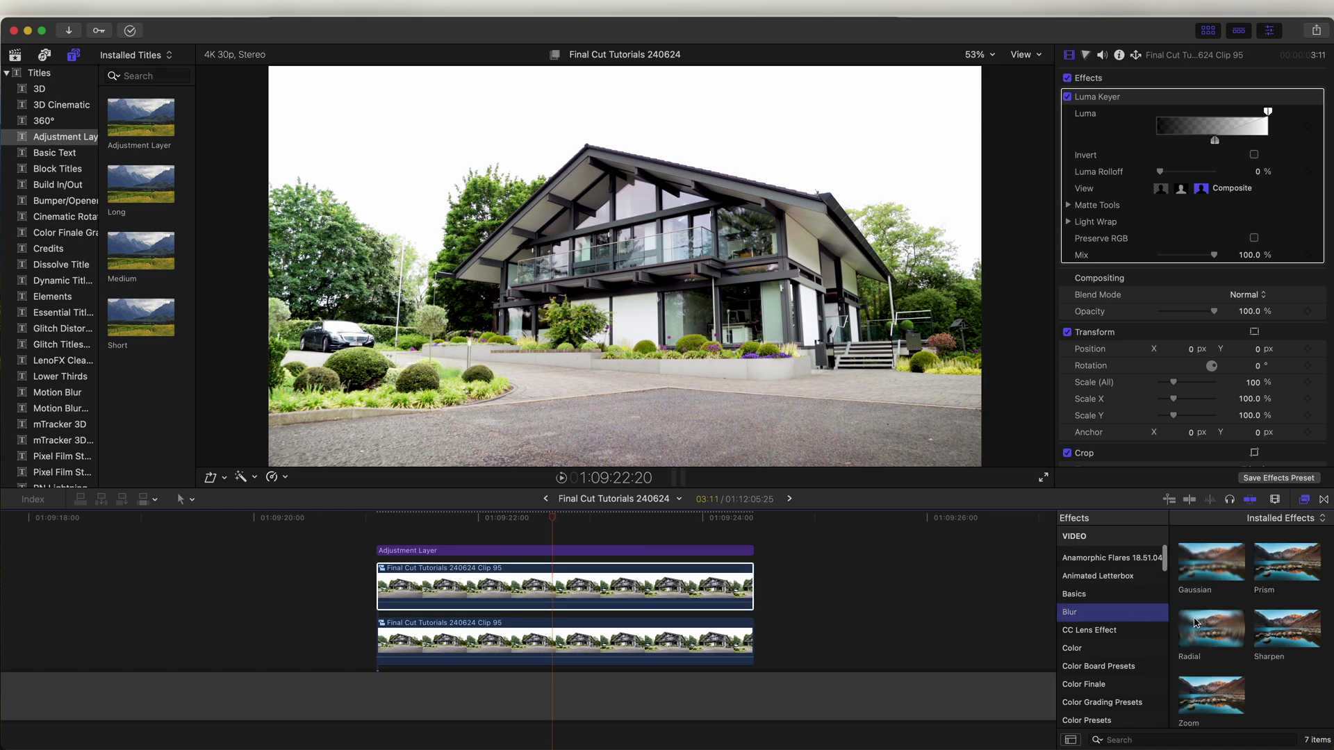
left_click_drag(1195, 623, 566, 599)
left_click(1249, 288)
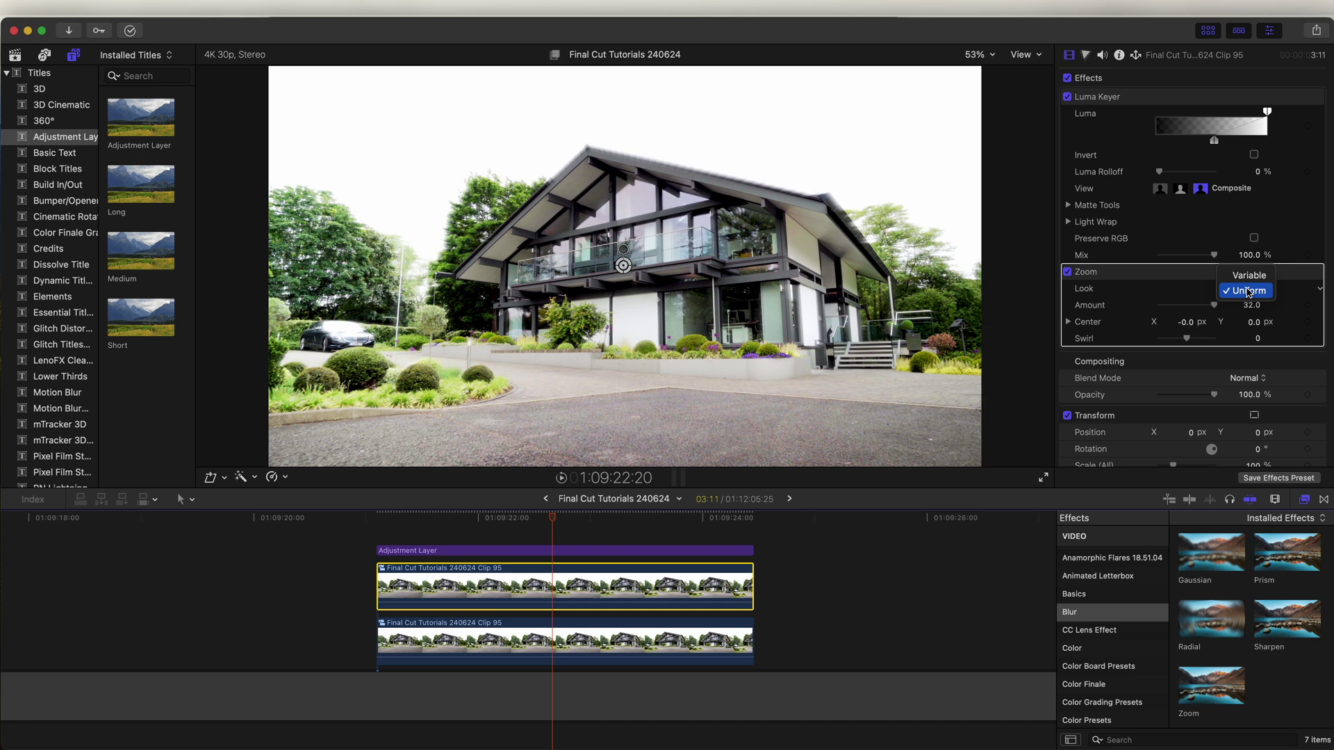
left_click(1248, 290)
left_click(1254, 290)
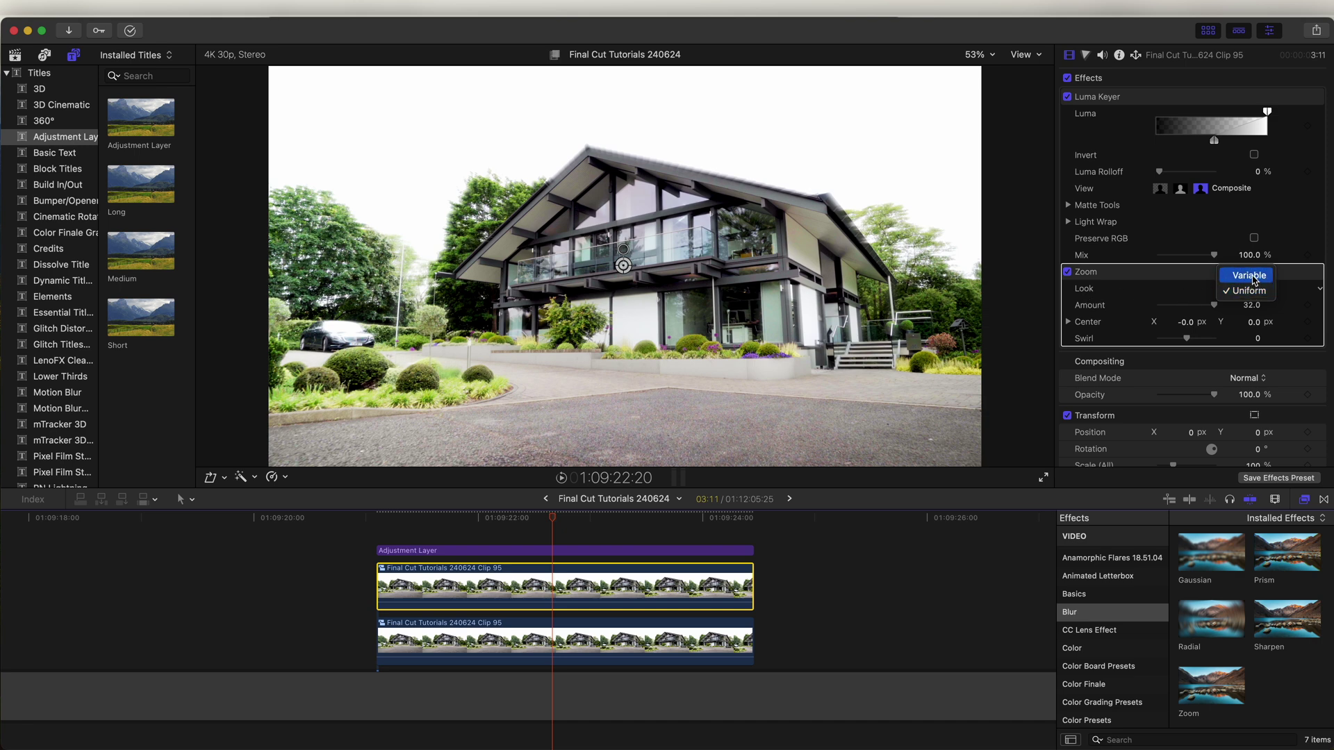
left_click(1248, 276)
left_click_drag(623, 265, 403, 127)
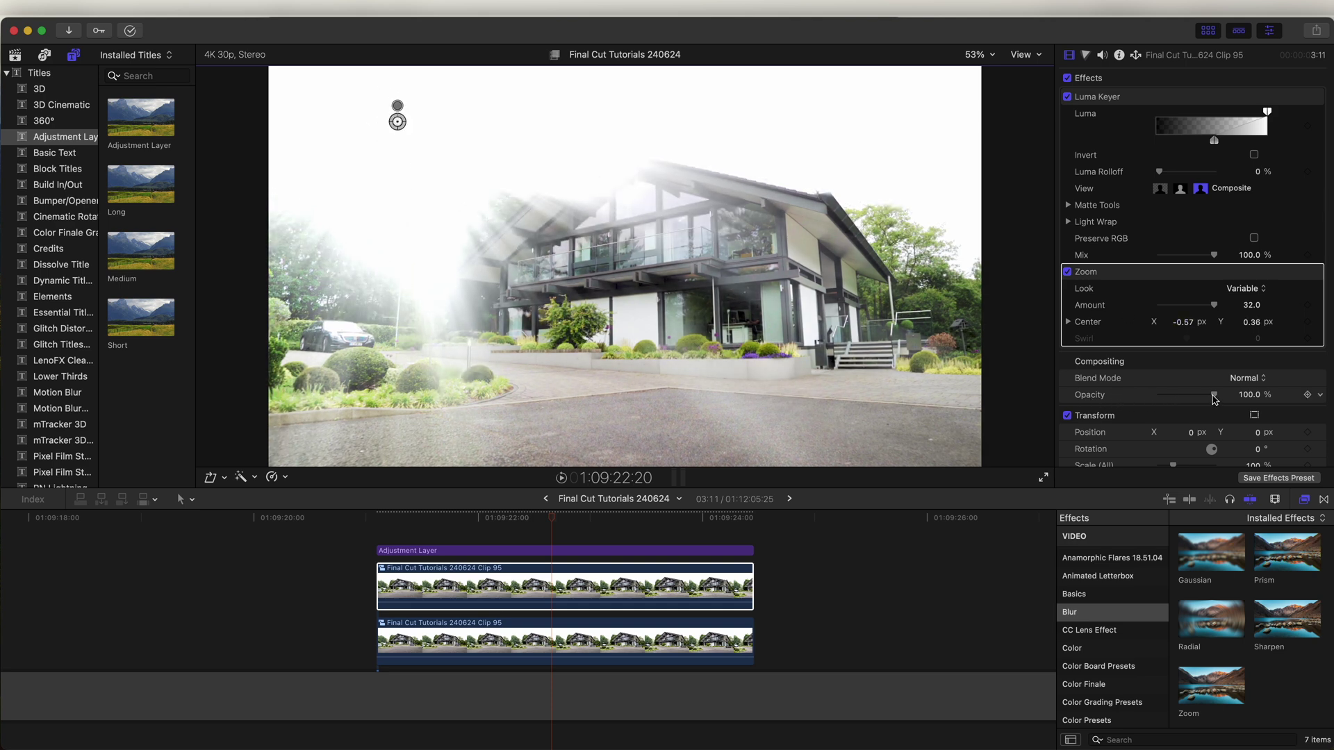
- Lower the keyed clip's opacity to about 47% and add a Gaussian blur with amount 6.24
left_click_drag(1214, 400, 1186, 401)
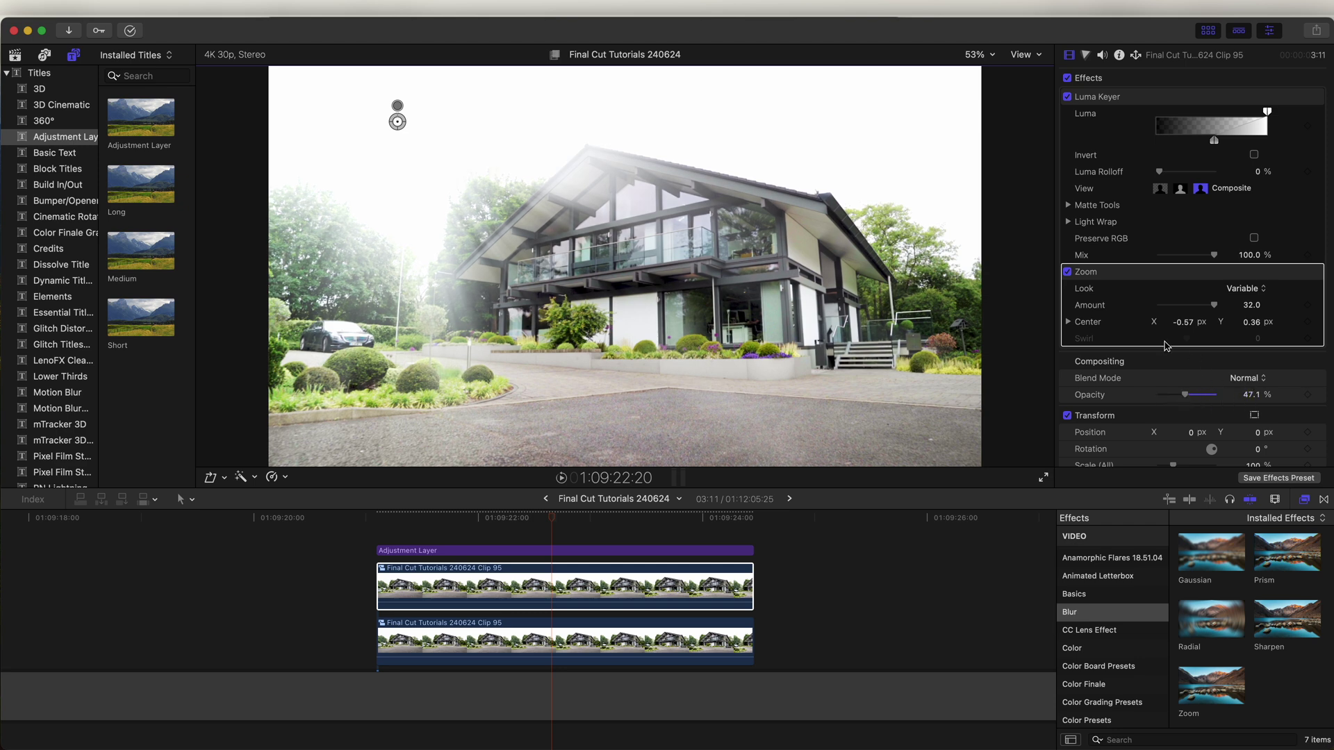
left_click_drag(1202, 562, 555, 568)
left_click_drag(1167, 374, 1162, 371)
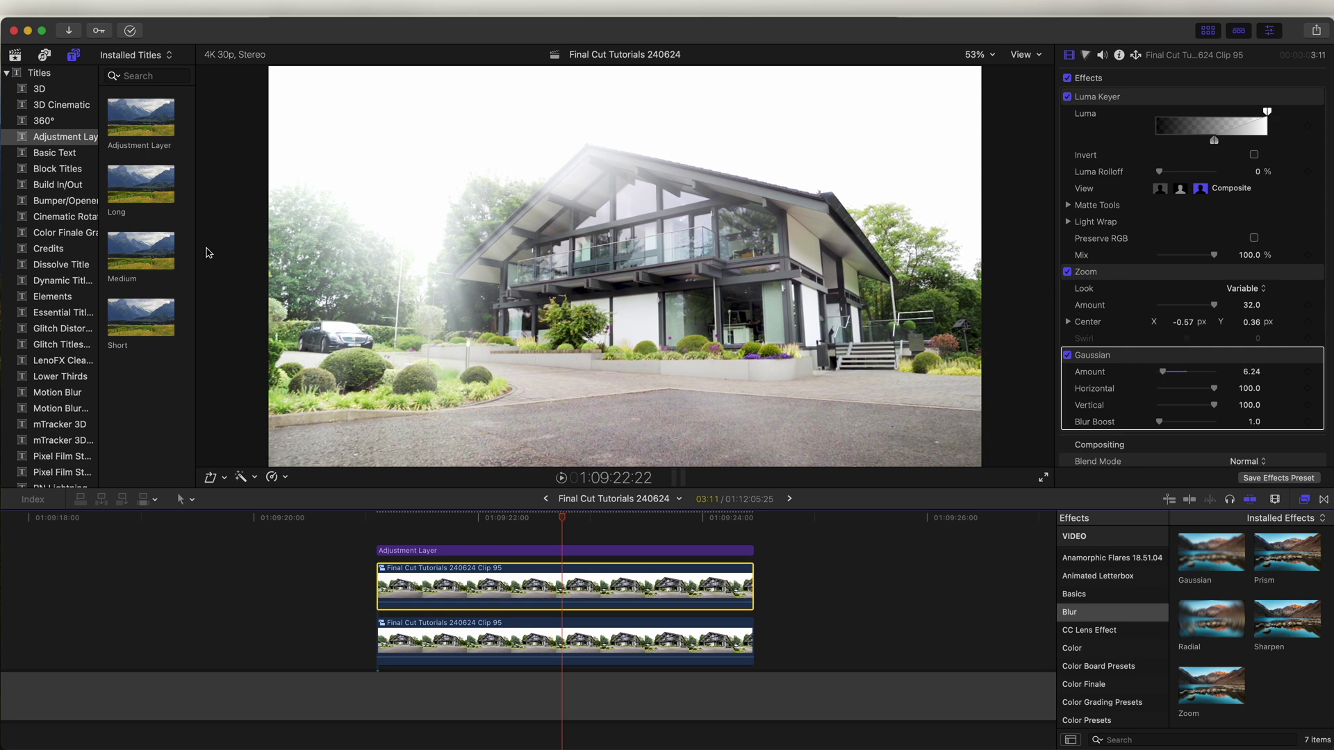
- Add a Color Adjustments correction with saturation 100 and highlights warmth 49, keeping exposure at 0
left_click(1087, 57)
left_click(1100, 79)
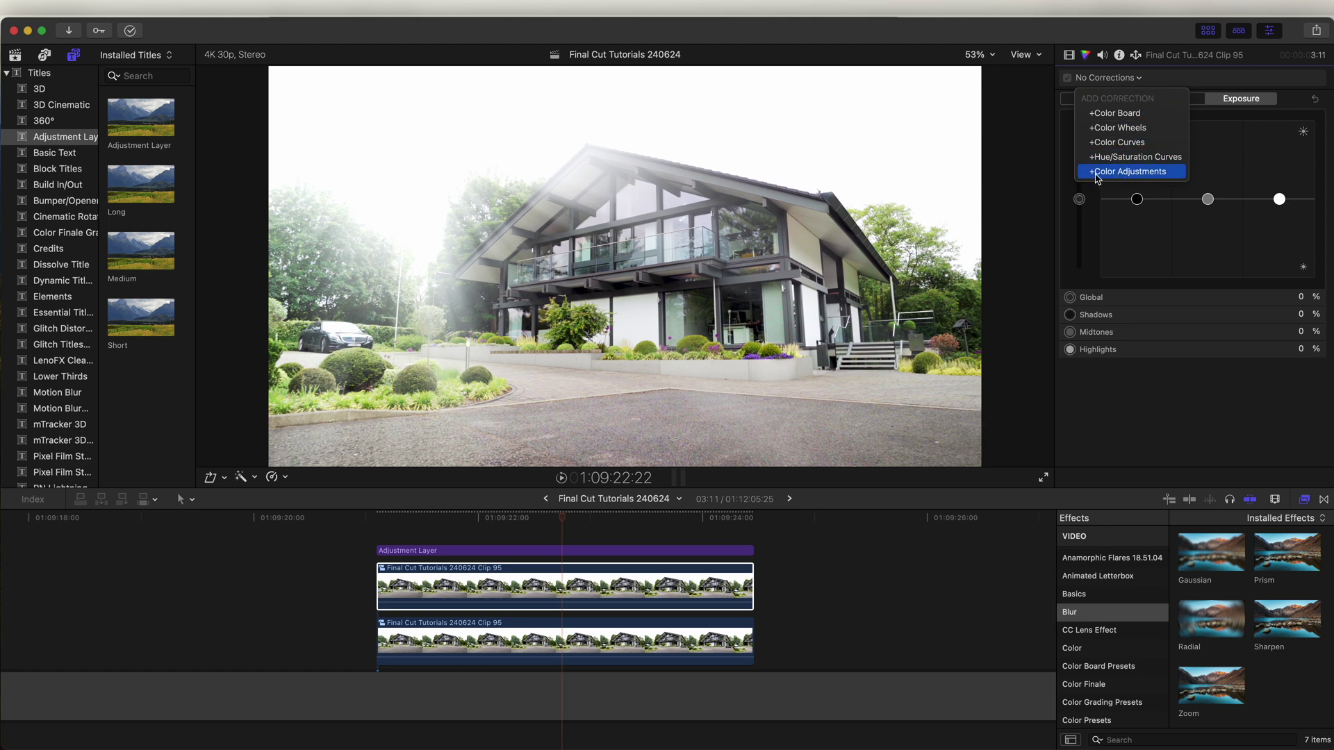
left_click(1141, 172)
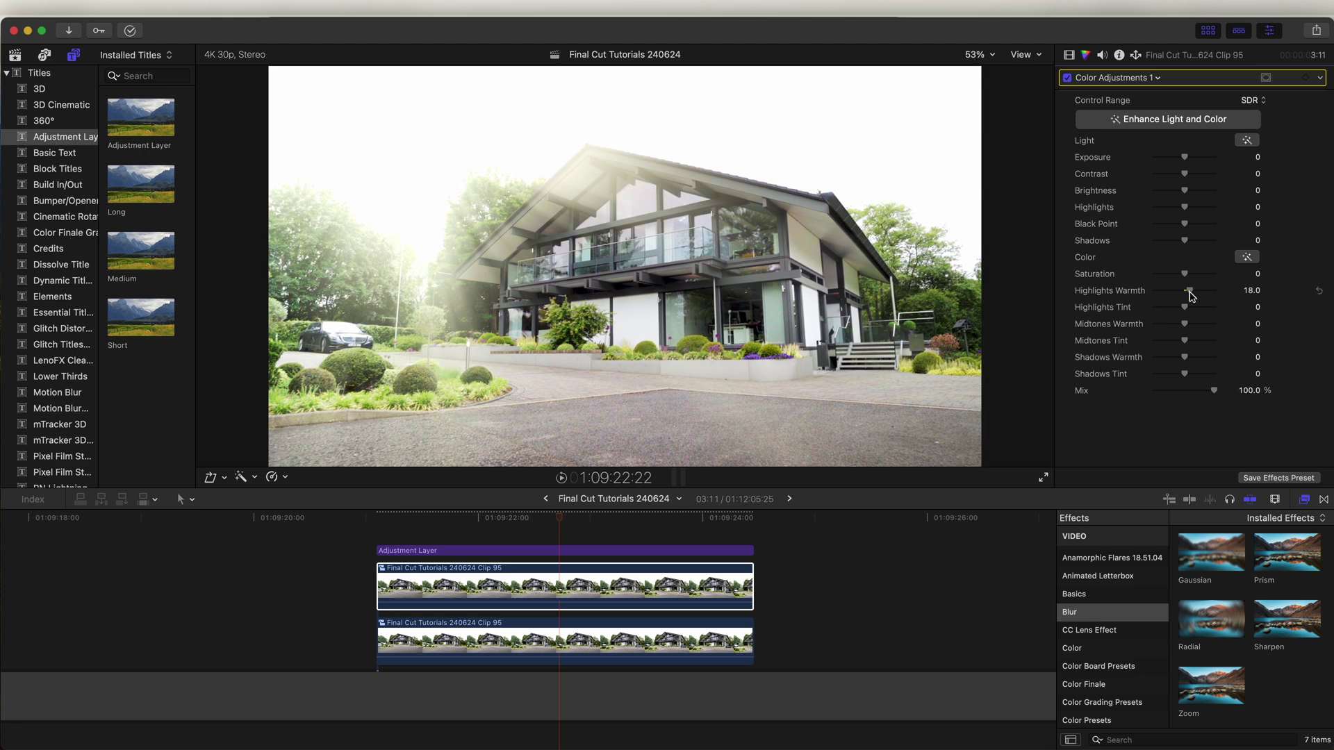
mouse_move(1188, 291)
left_mouse_down()
mouse_move(1214, 291)
mouse_move(1167, 303)
left_mouse_up()
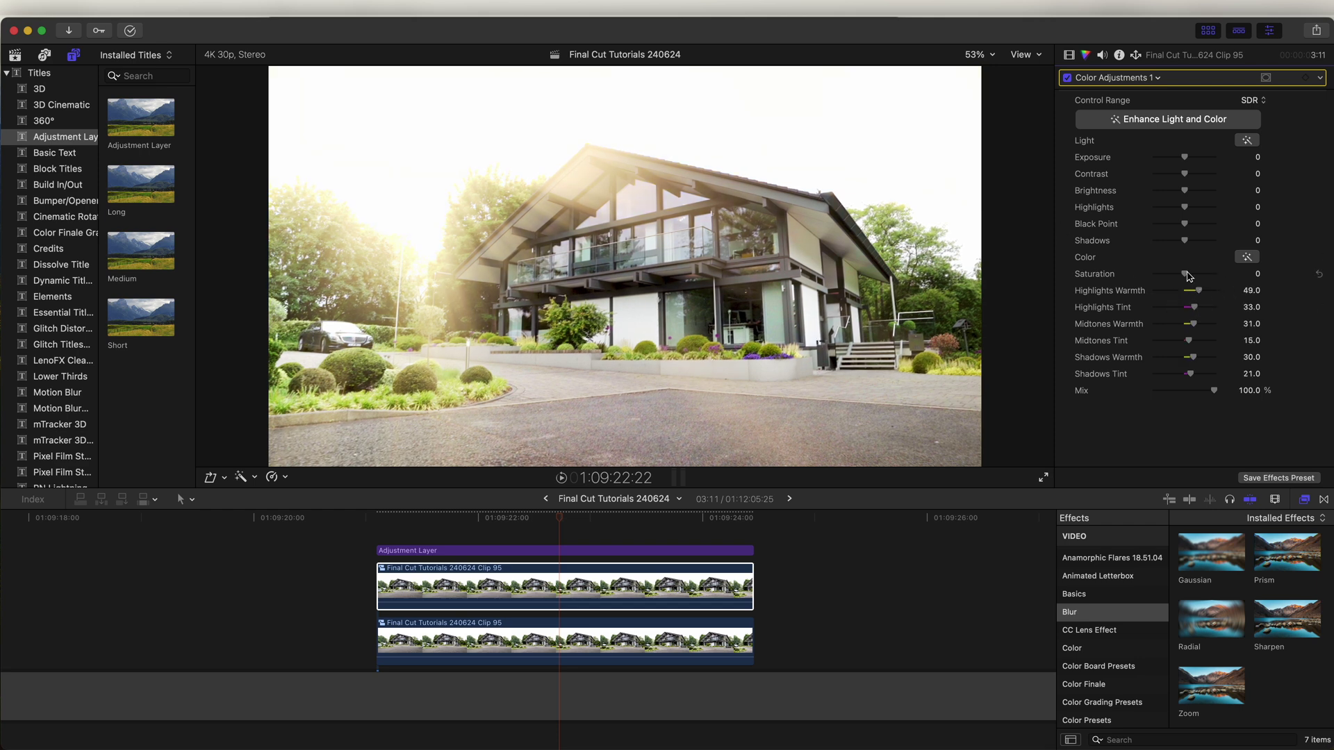
left_click_drag(1186, 274, 1225, 275)
mouse_move(1186, 159)
left_mouse_down()
mouse_move(1206, 158)
mouse_move(1160, 163)
mouse_move(1206, 159)
mouse_move(1189, 163)
left_mouse_up()
key("super+z")
- Set the Luma Keyer's Mix on the upper Clip 95 to about 86%
left_click(1069, 55)
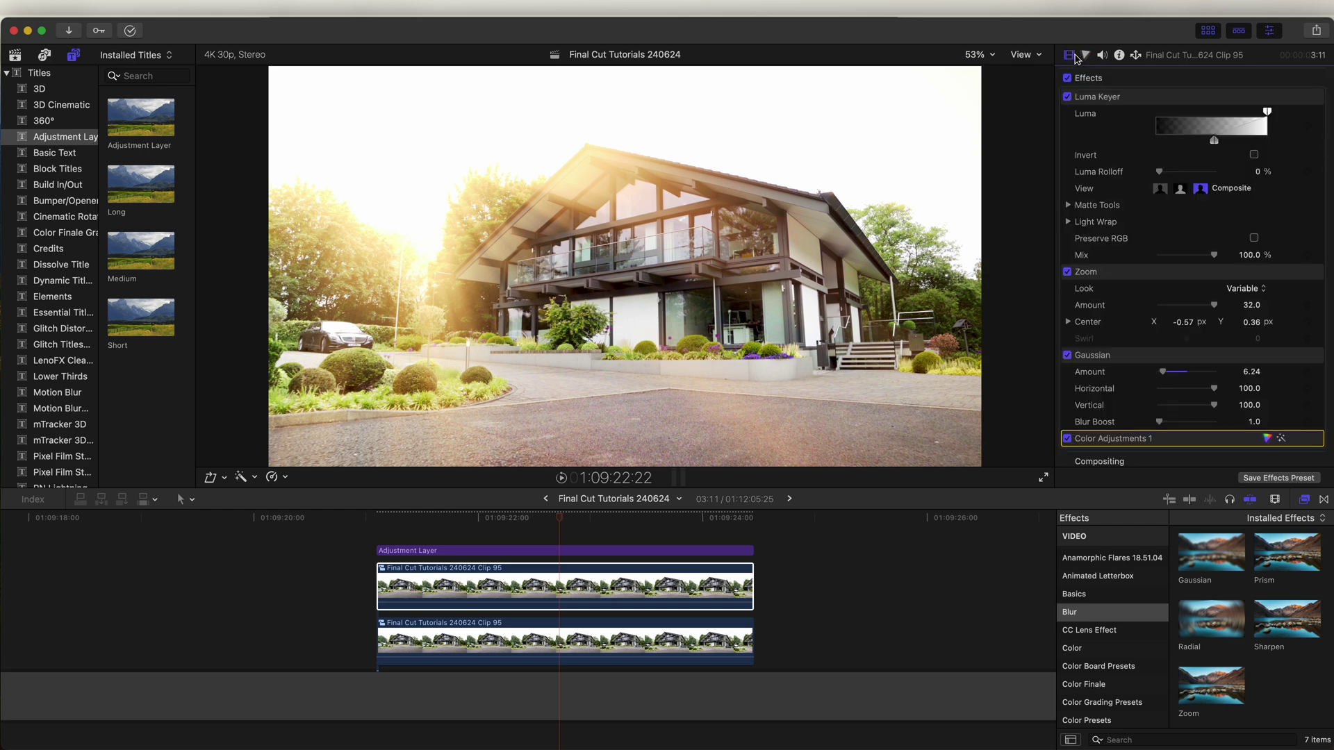
left_click(1145, 103)
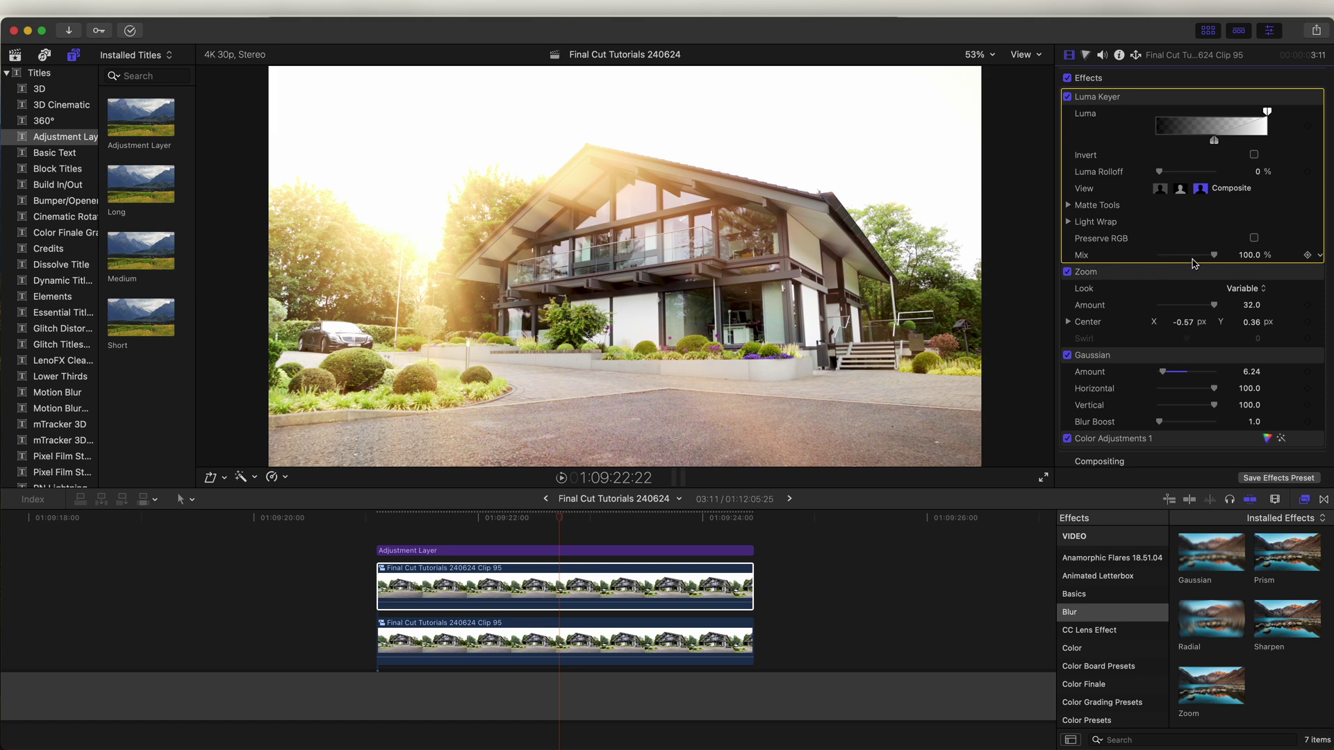
left_click_drag(1215, 256, 1189, 256)
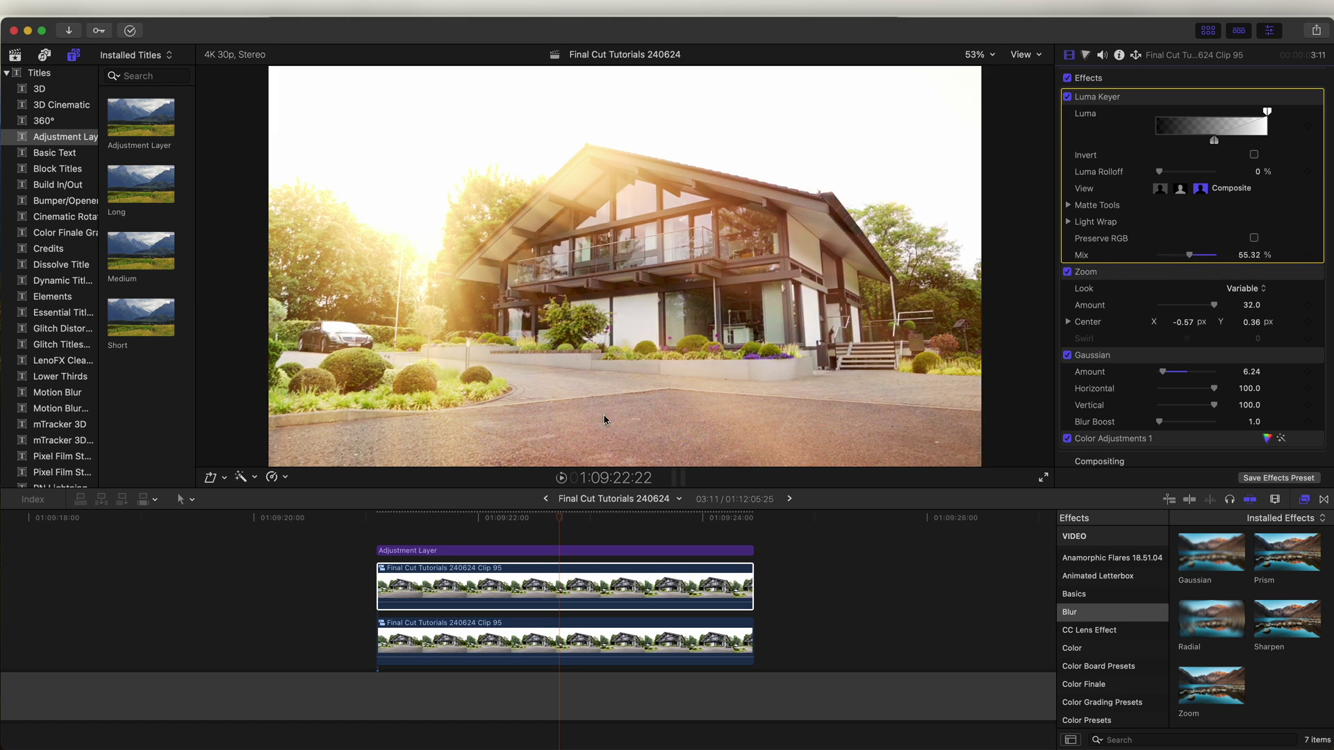
mouse_move(1190, 259)
left_mouse_down()
mouse_move(1132, 257)
mouse_move(1207, 258)
left_mouse_up()
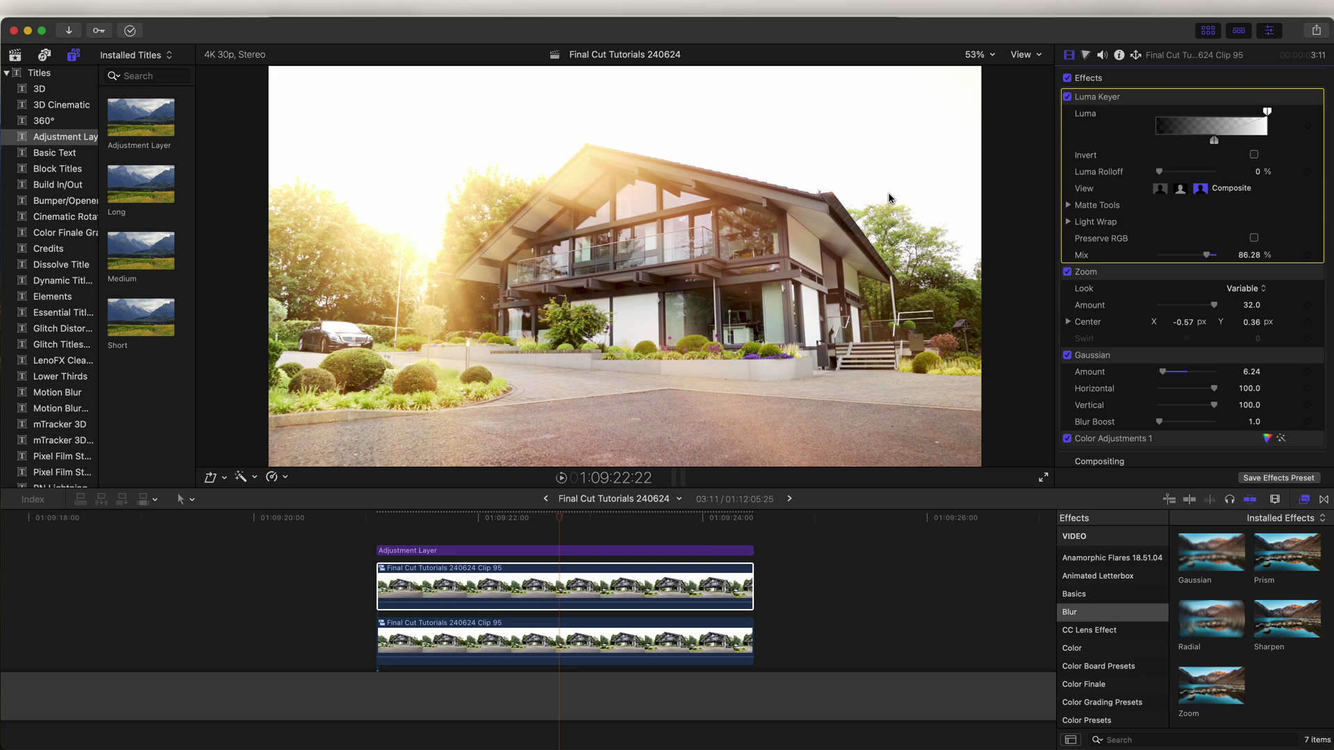
left_click(1081, 280)
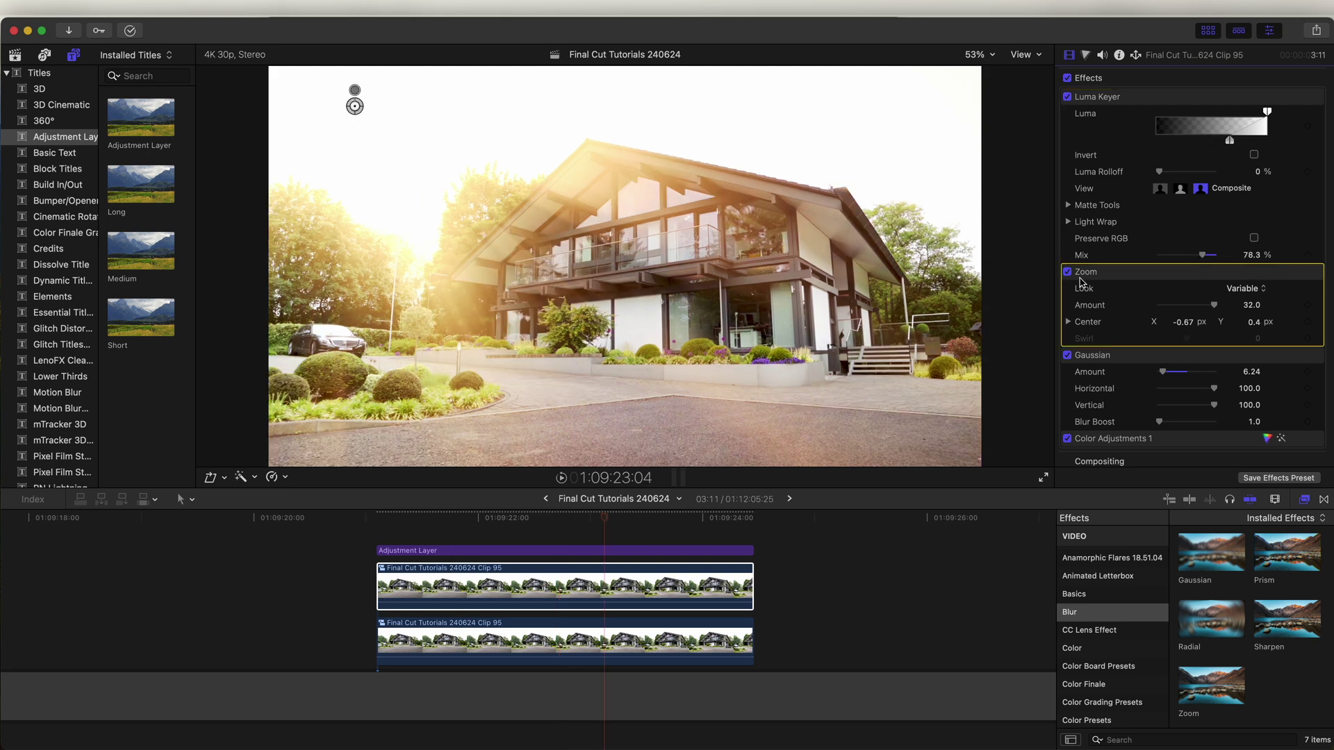
left_click(1122, 273)
left_click(1253, 272)
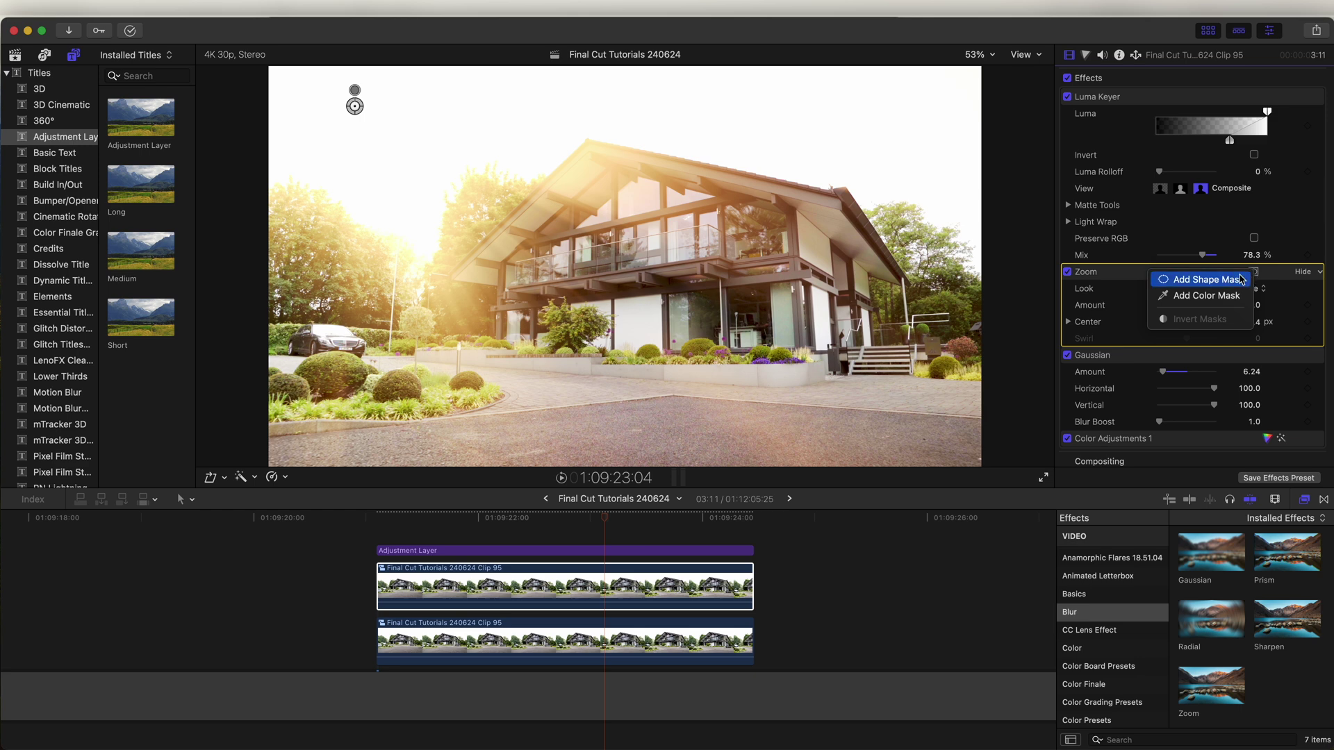
left_click(1199, 280)
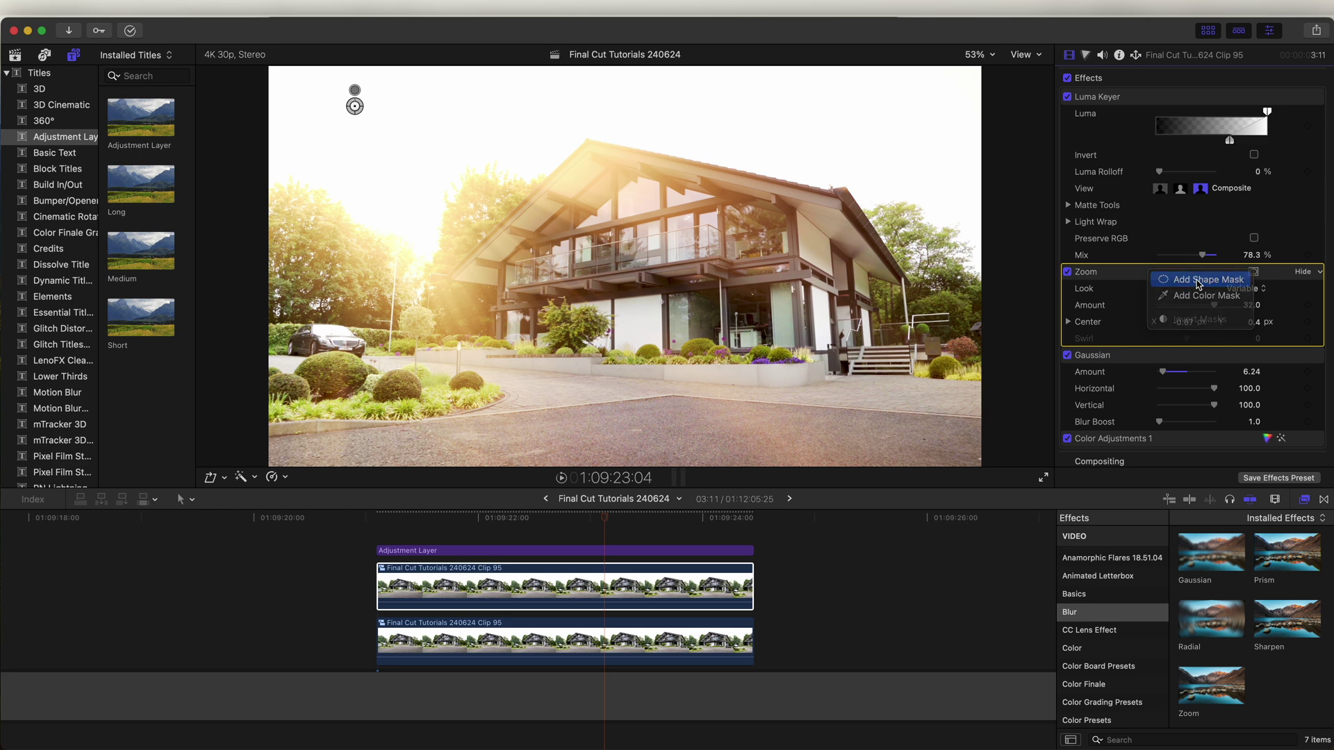
left_click_drag(686, 207, 411, 189)
left_click_drag(511, 190, 728, 190)
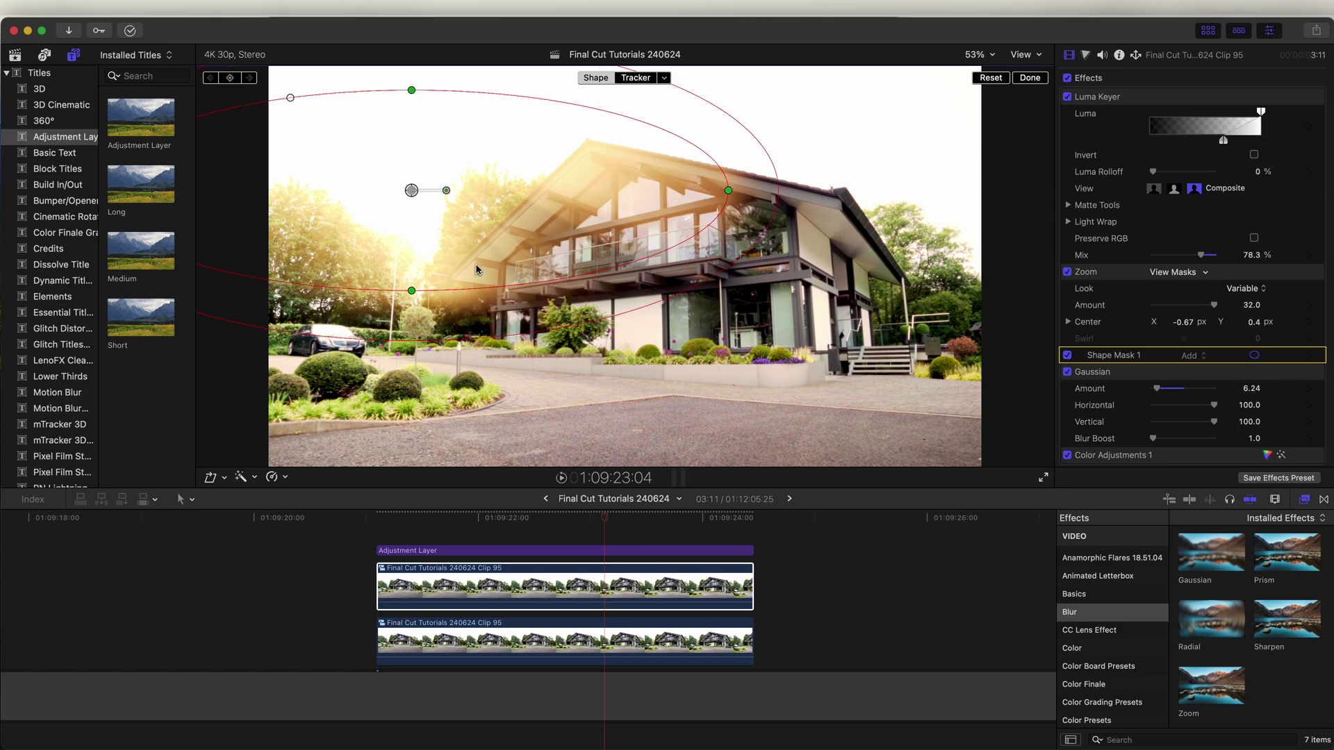
key("super+z")
left_click_drag(706, 125, 503, 175)
key("Delete")
key("/")
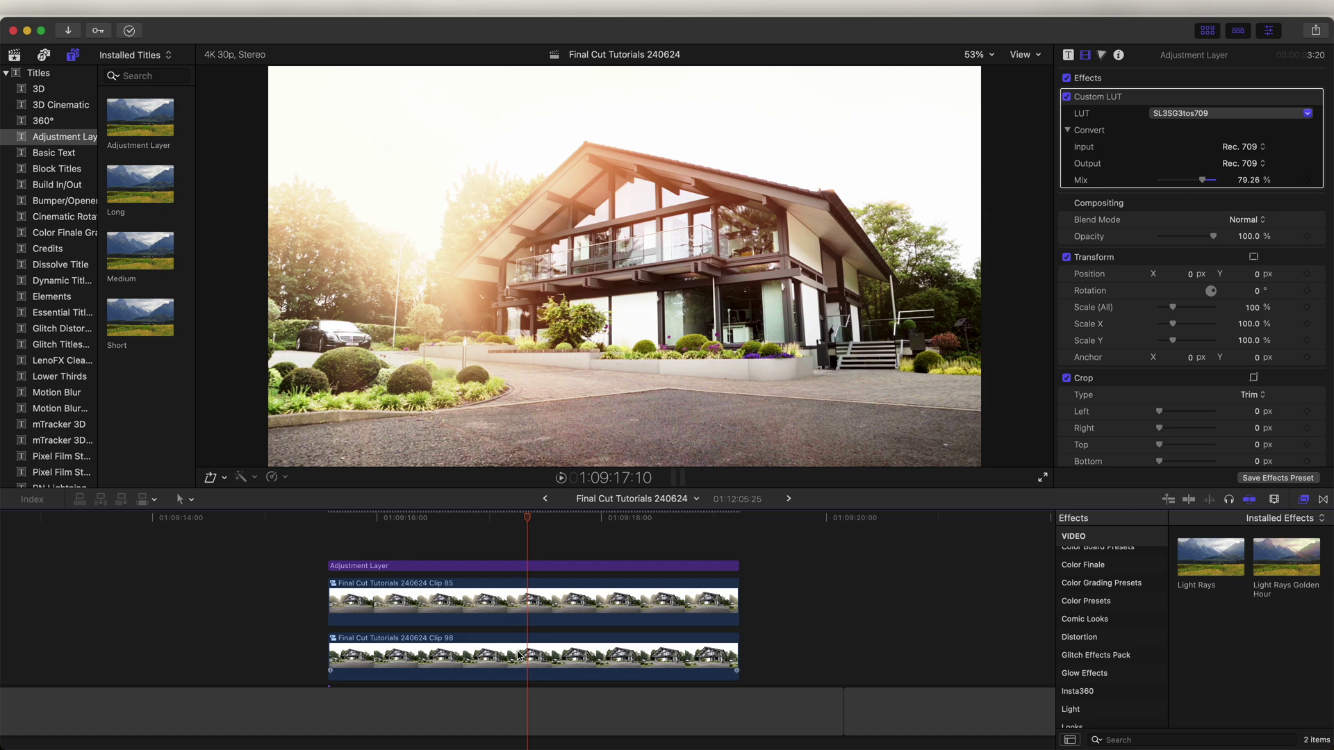
- Duplicate Clip 98 onto a higher lane and trim the copy's end to about 1:17
left_click_drag(499, 657, 519, 591)
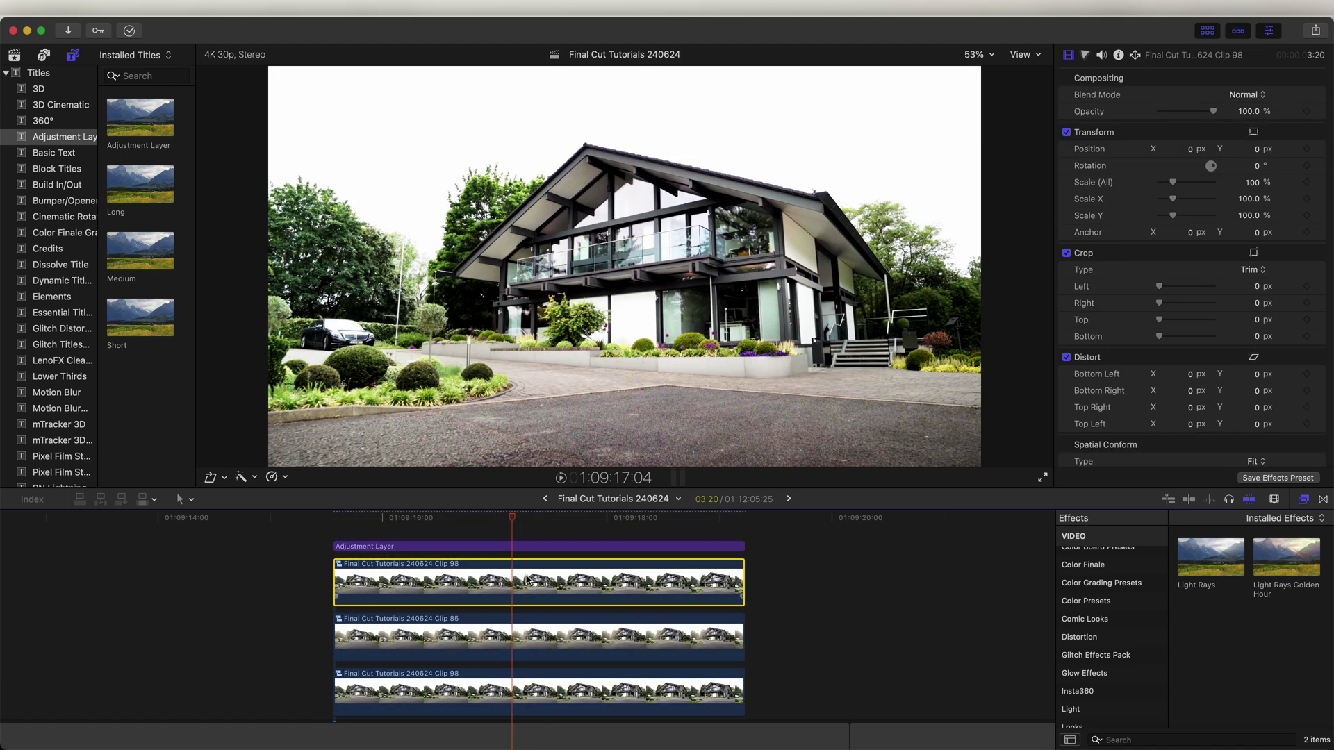
left_click_drag(743, 582, 510, 573)
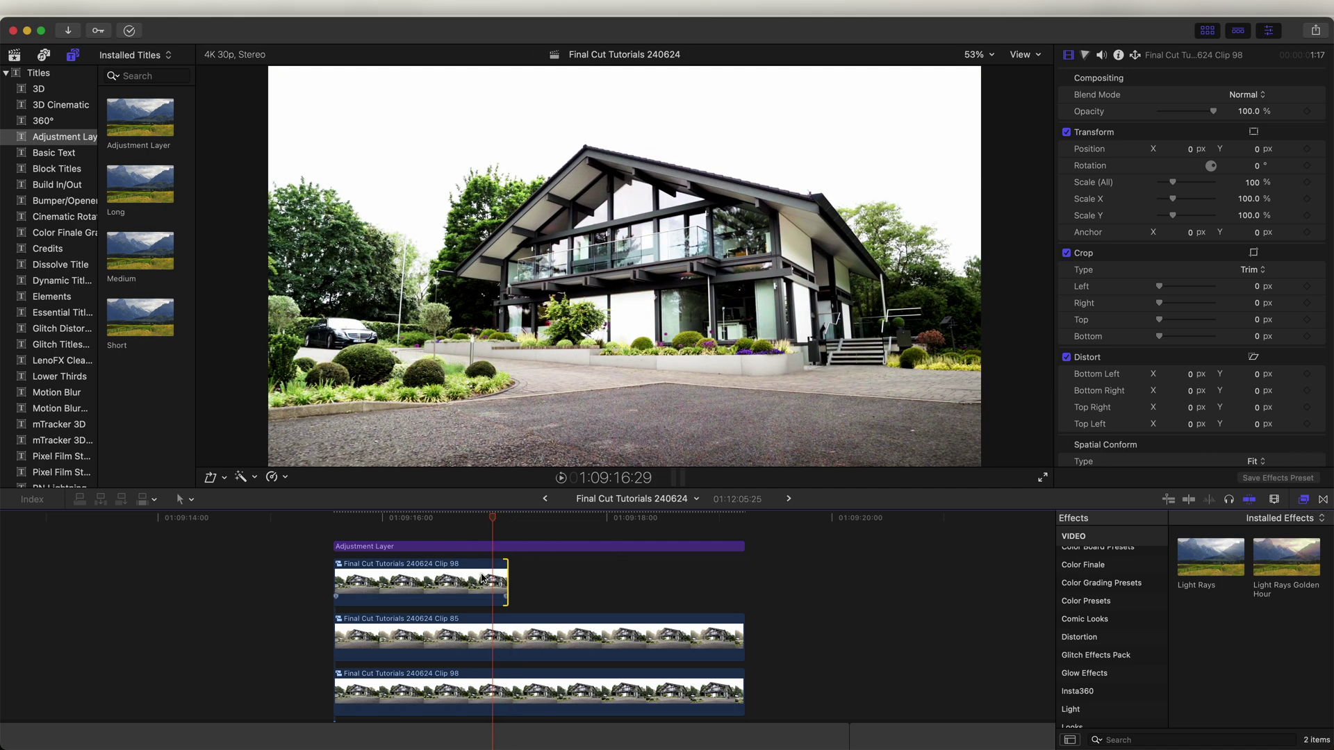
- Add the Highlights Fade On Glow transition from Luma Fade Transitions RN to the copy's end
left_click(1324, 499)
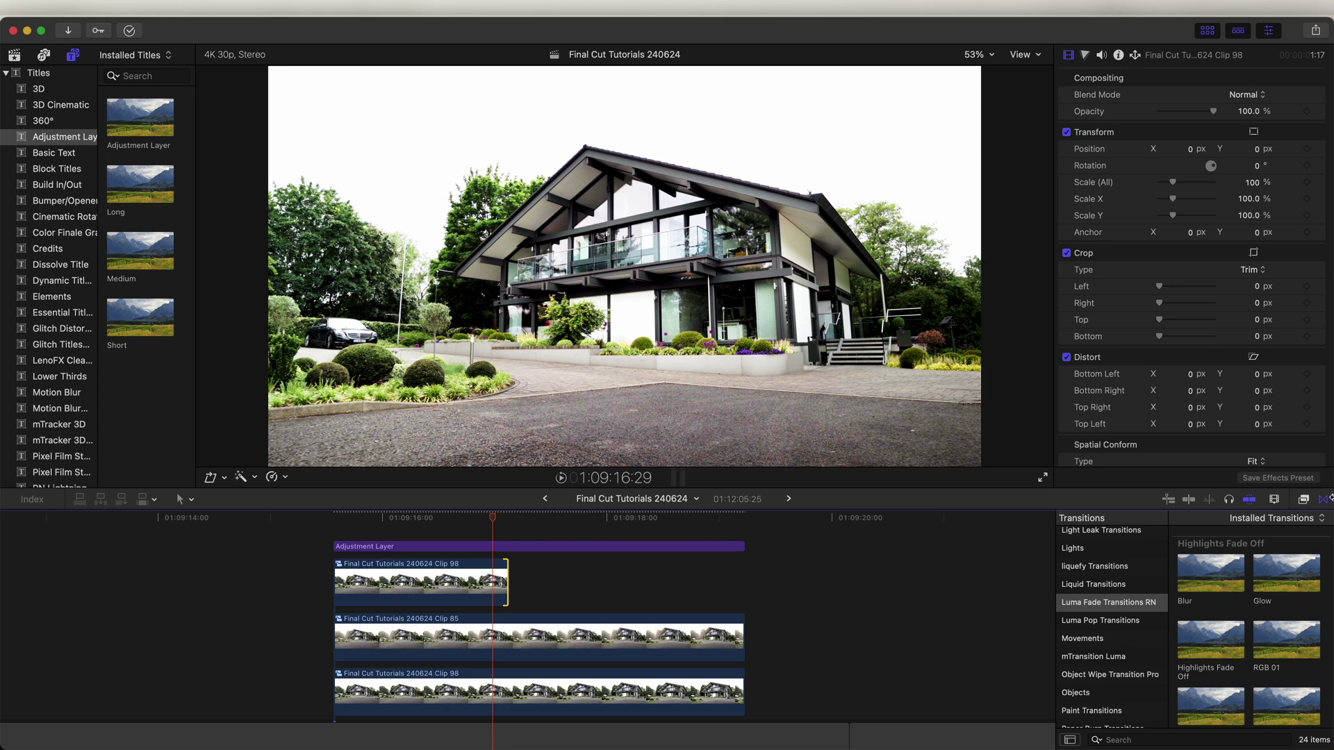
scroll(1112, 625, "down", 1)
left_click(1094, 591)
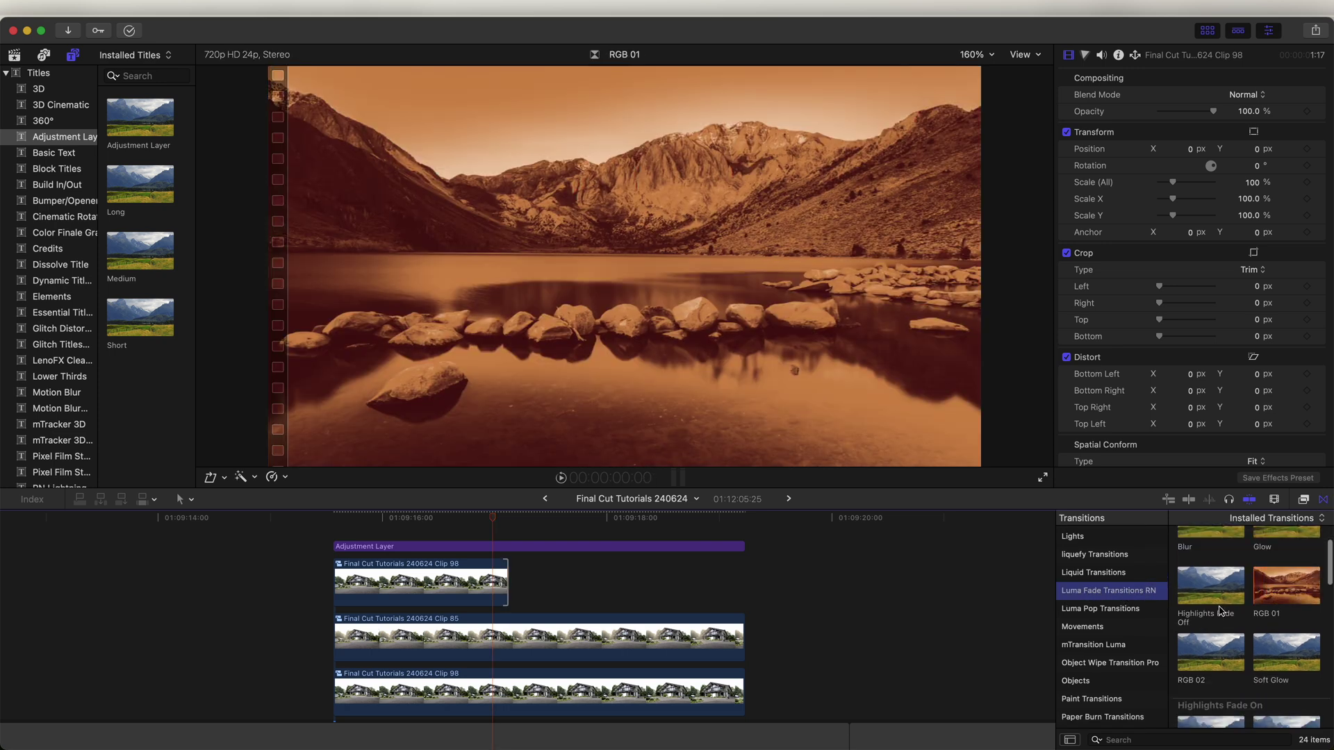
scroll(1209, 592, "down", 3)
scroll(1236, 599, "down", 1)
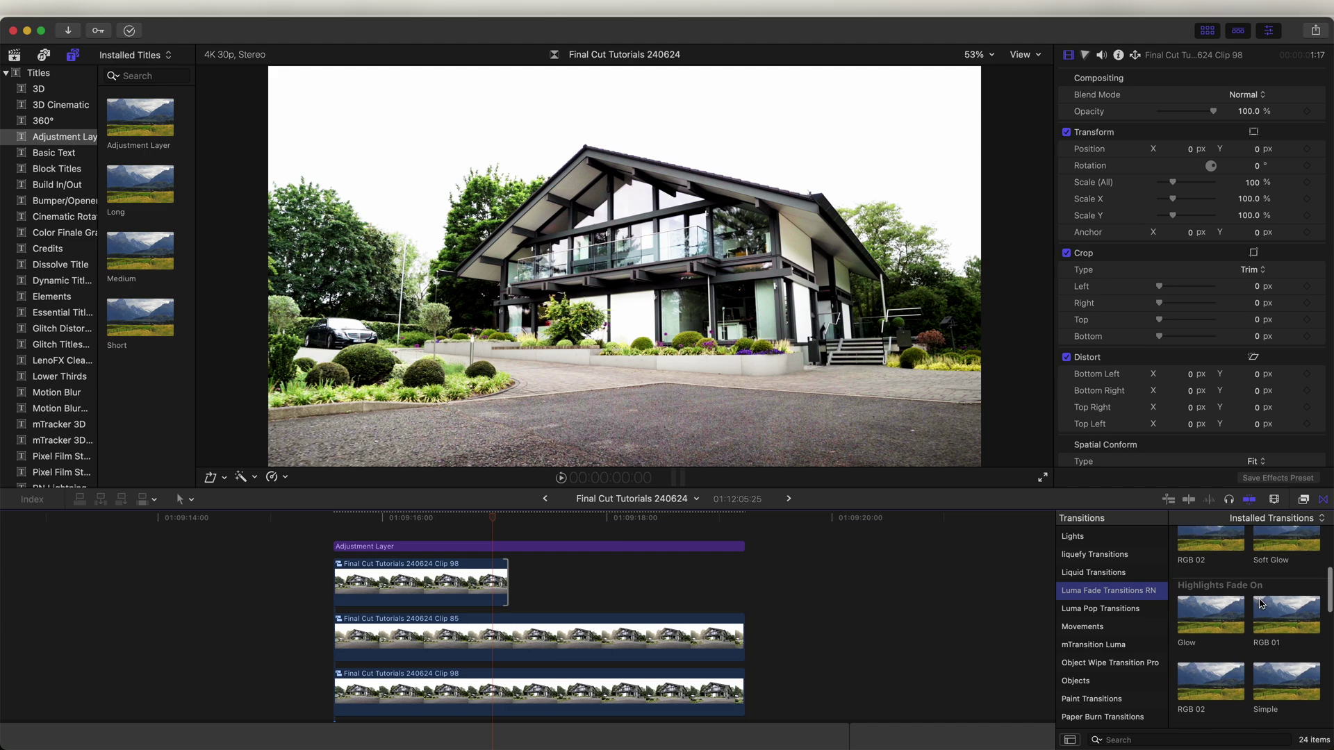
double_click(1197, 596)
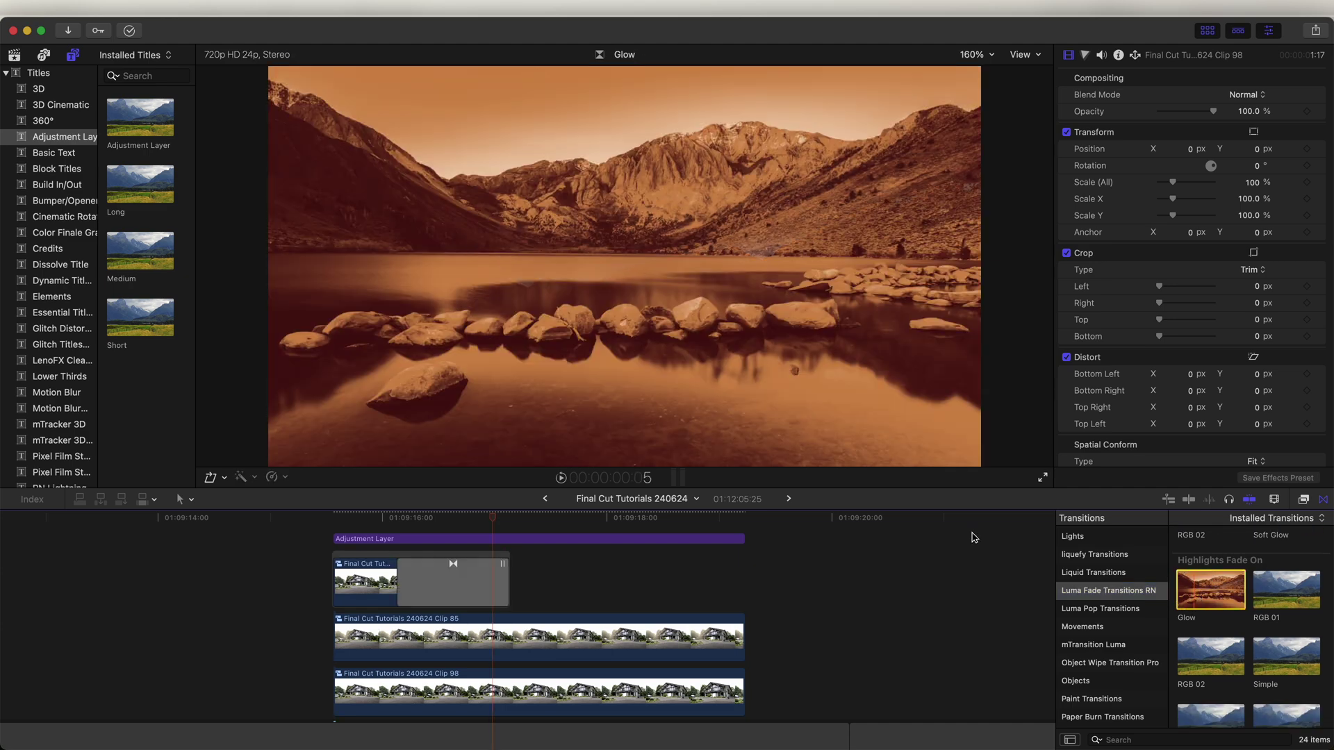
- Select the Glow transition, then play back and scrub through it to preview
left_click(457, 584)
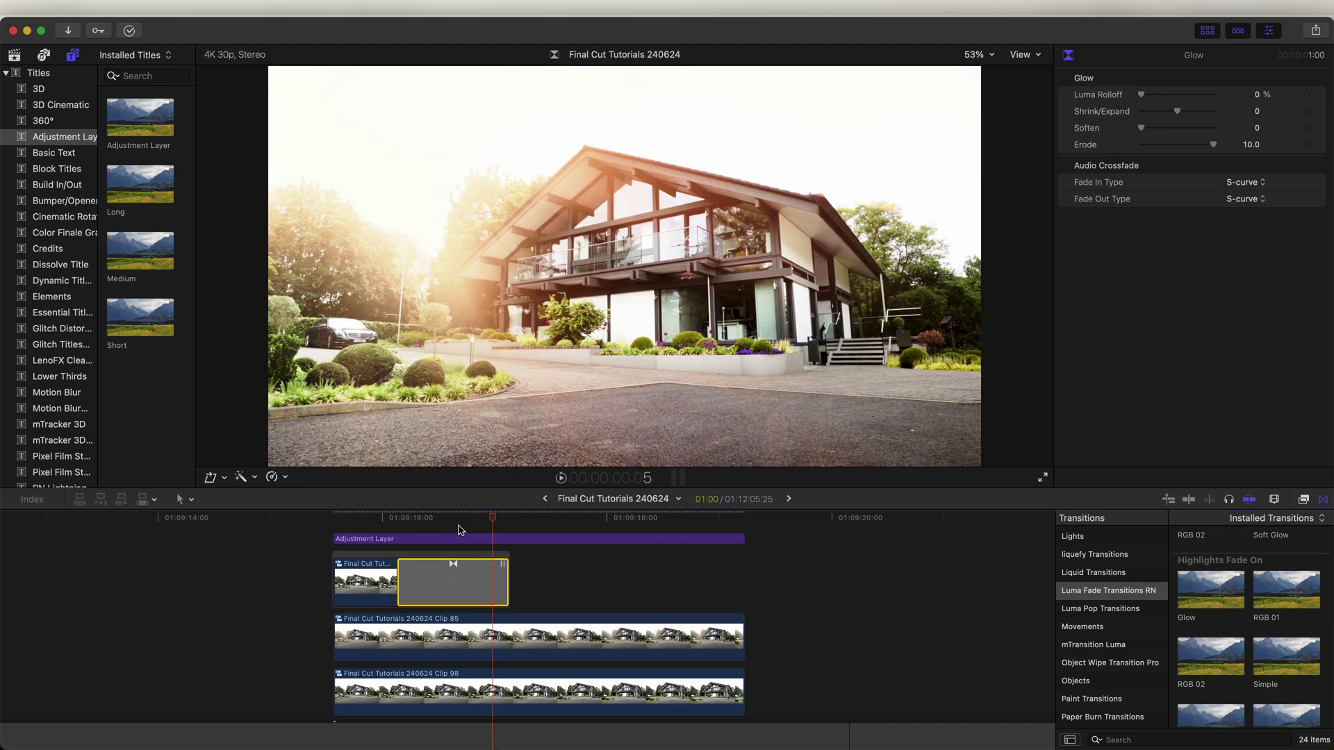
left_click(465, 521)
left_click(459, 555)
key("space")
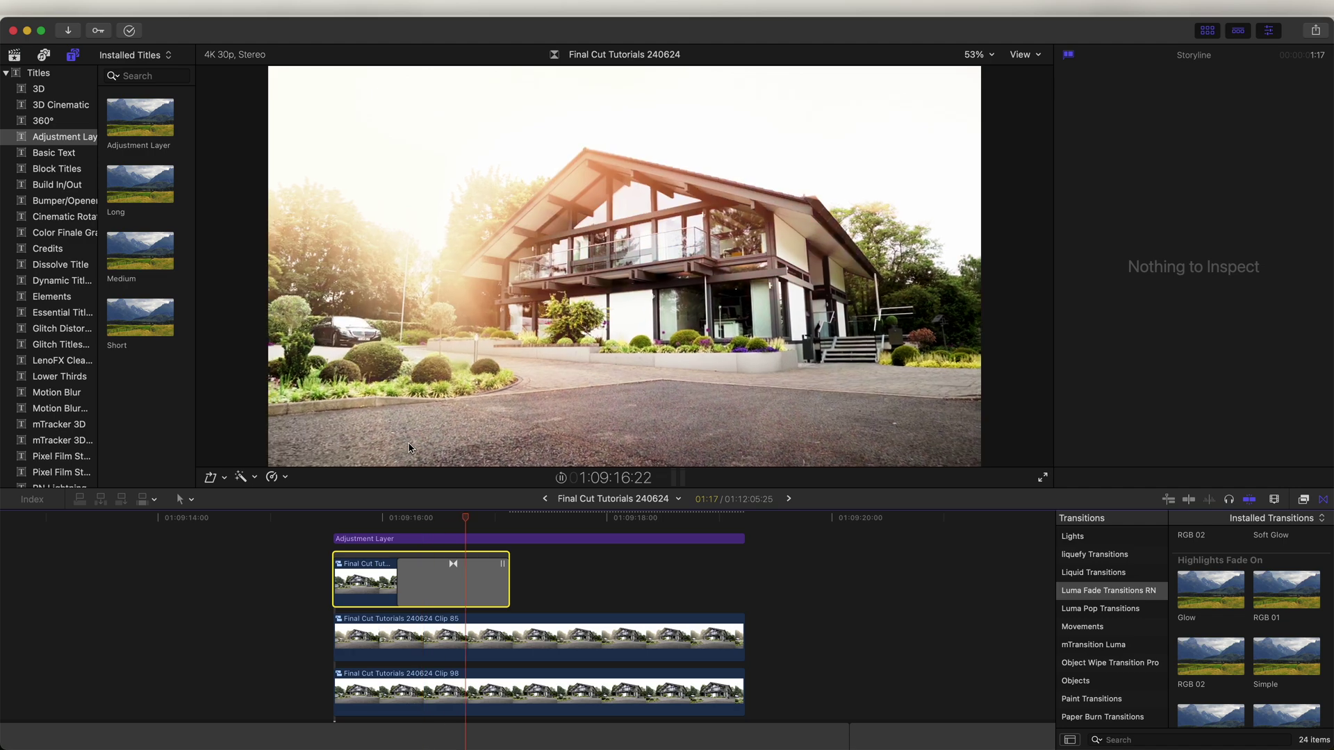
left_click(448, 517)
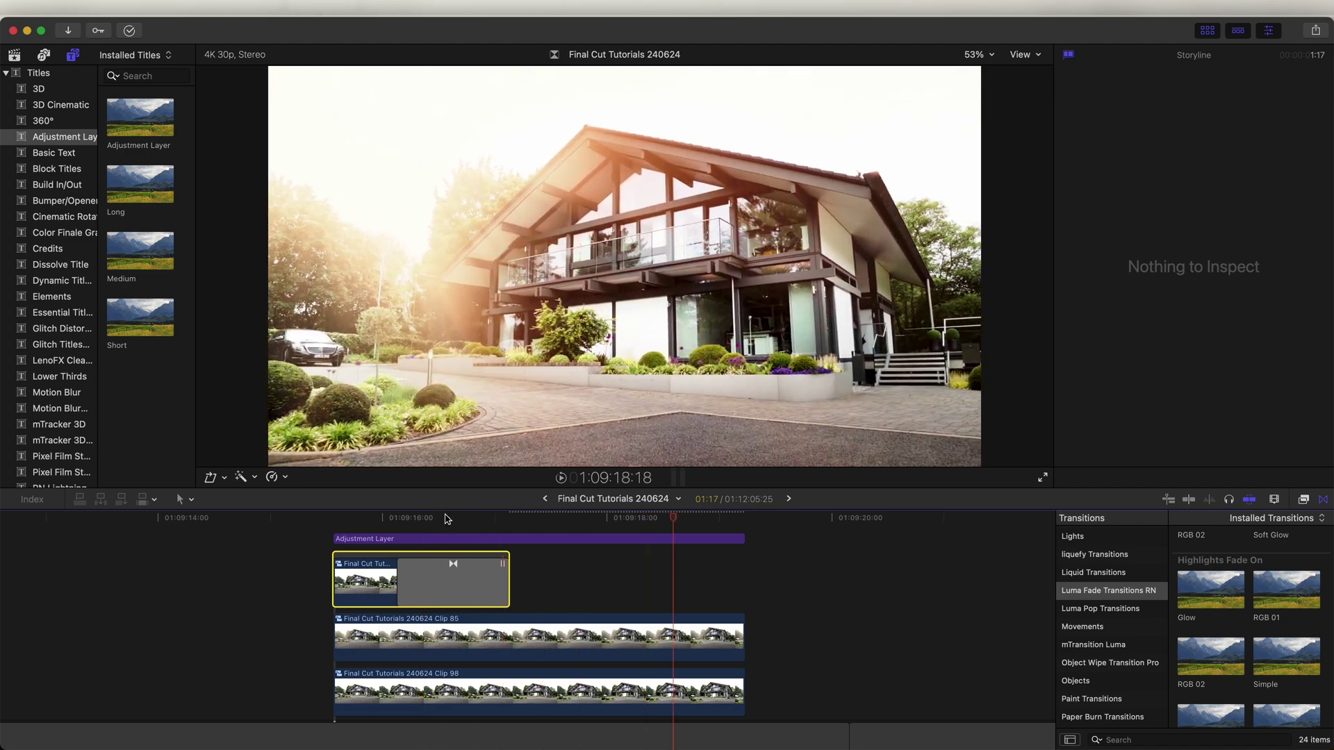
mouse_move(448, 518)
left_mouse_down()
mouse_move(426, 516)
mouse_move(467, 518)
mouse_move(440, 526)
left_mouse_up()
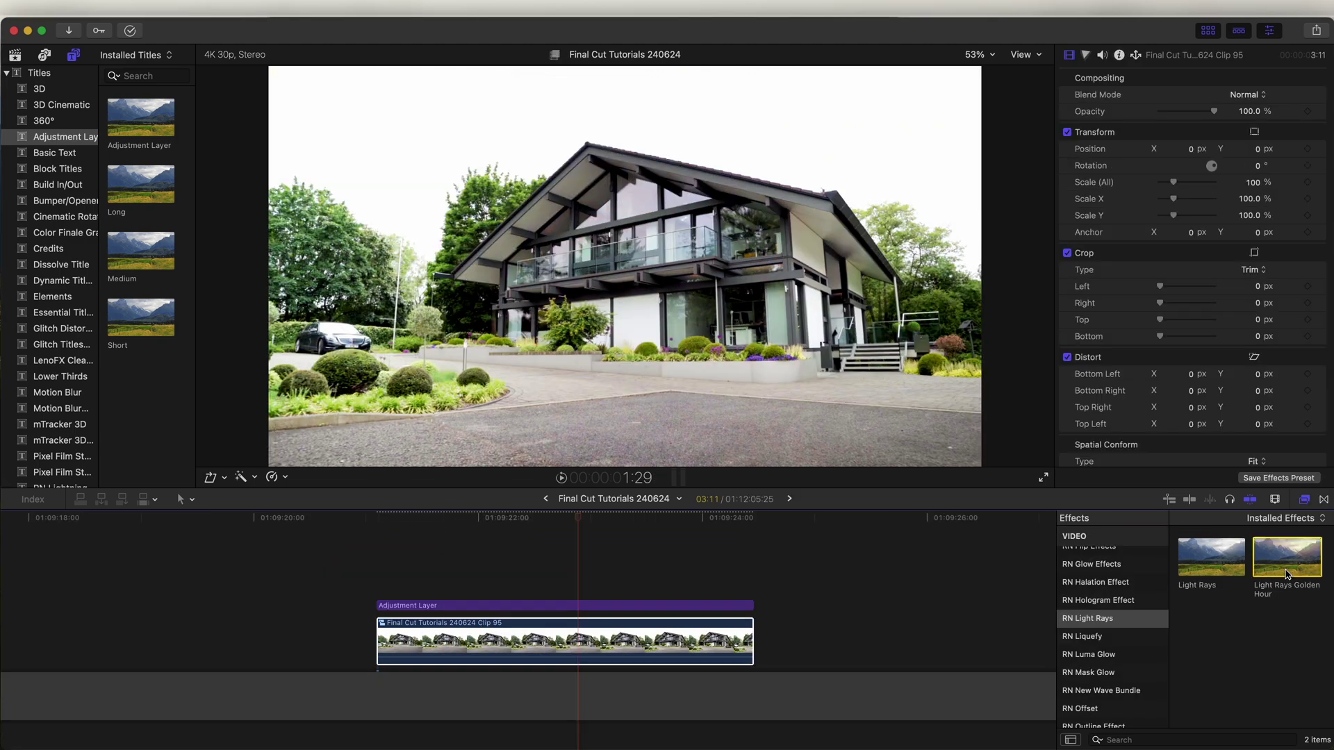
- Apply Light Rays Golden Hour to Clip 95 with its centre in the upper-right trees (0.75, 0.09)
left_click_drag(1286, 574, 576, 606)
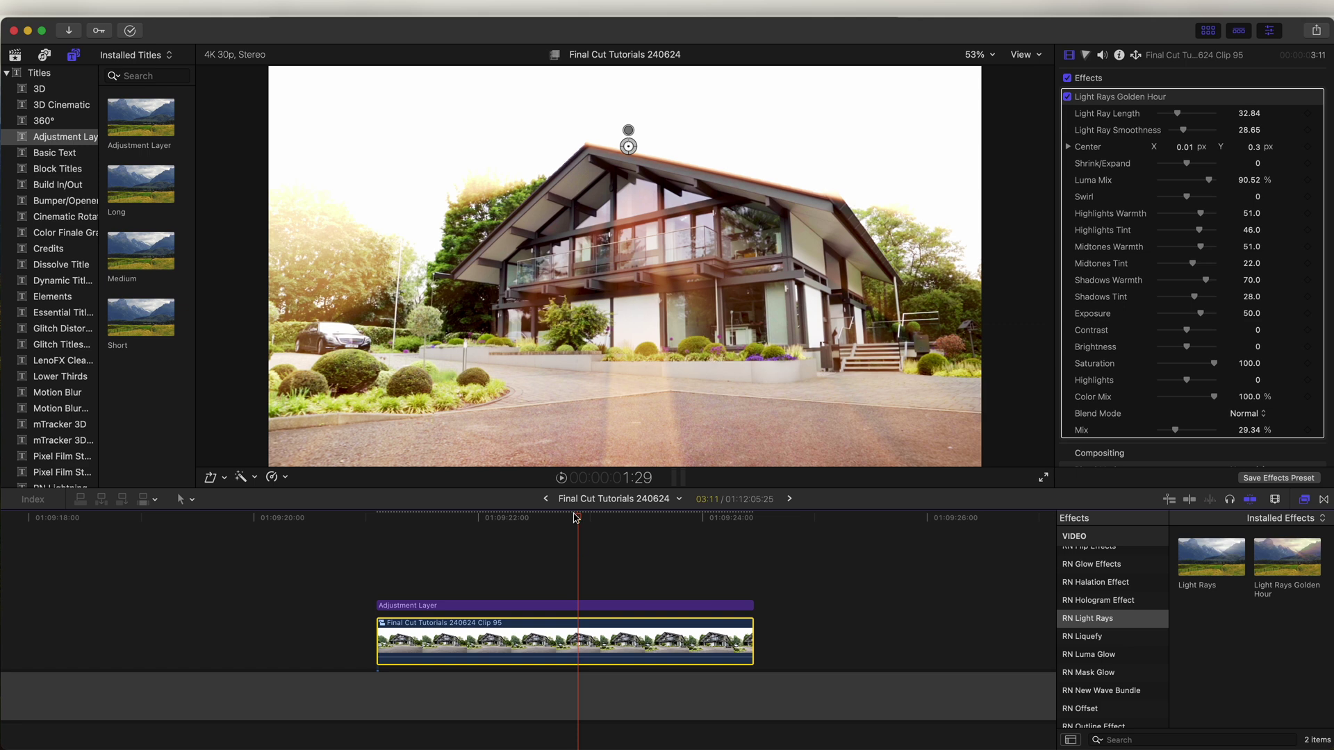
left_click_drag(627, 146, 378, 137)
left_click_drag(1200, 313, 1188, 321)
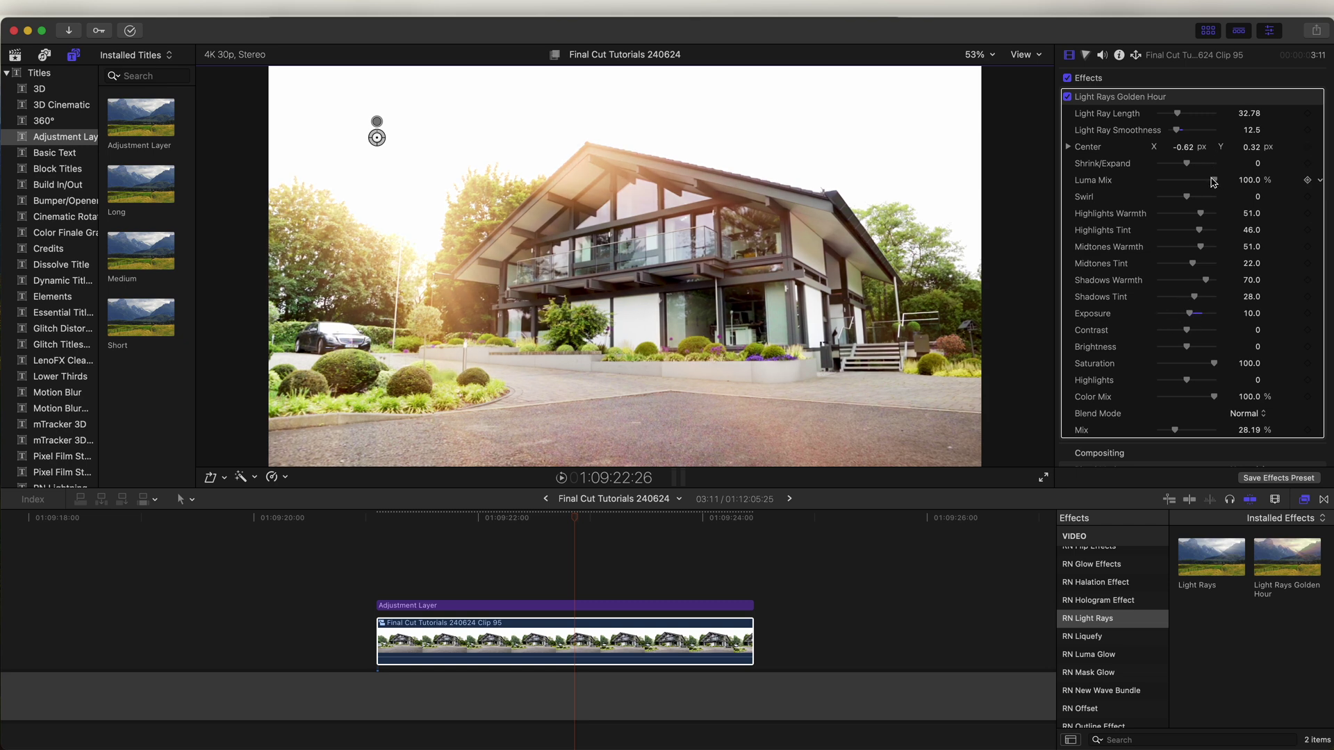
left_click_drag(374, 145, 922, 237)
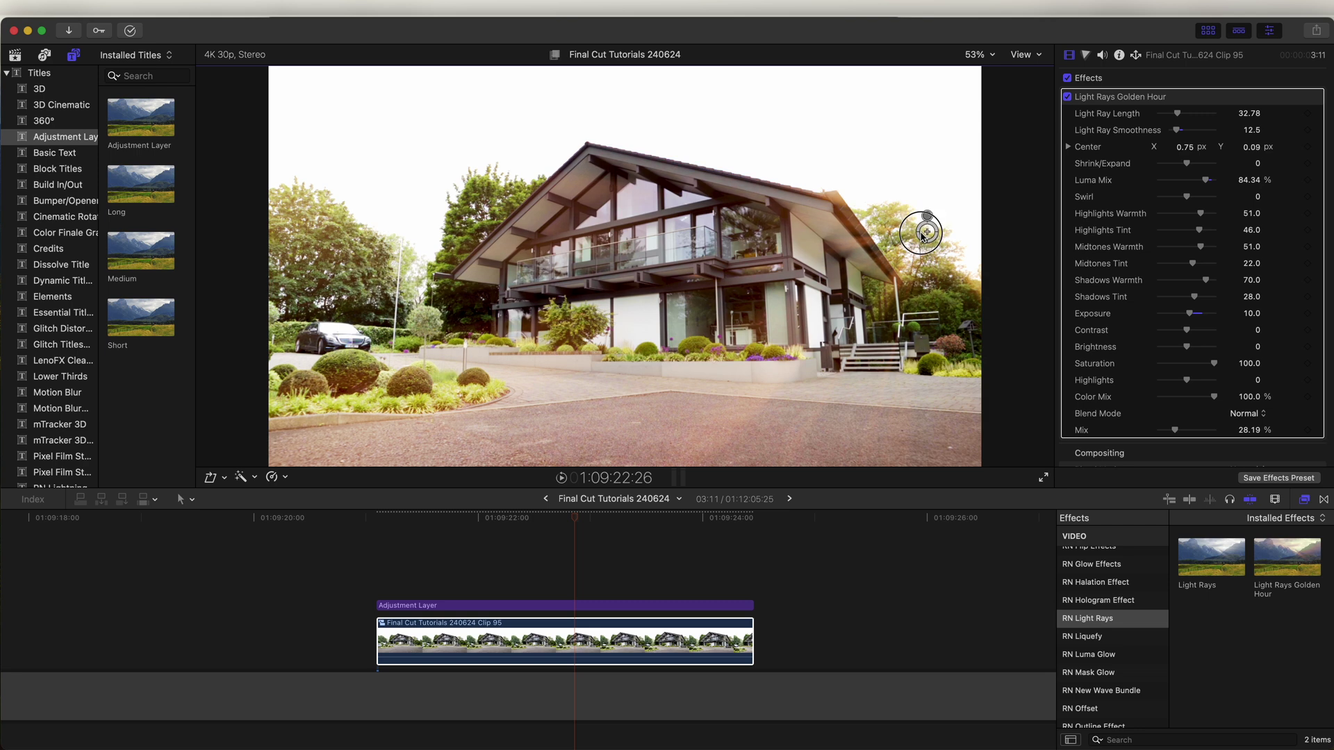